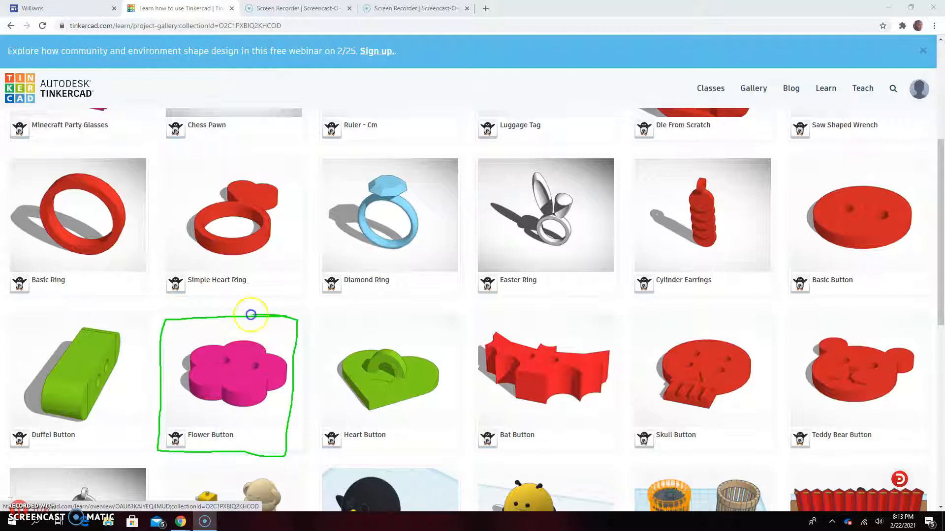
Open the Flower Button project from the Tinkercad Basic Skills collection.
key("Escape")
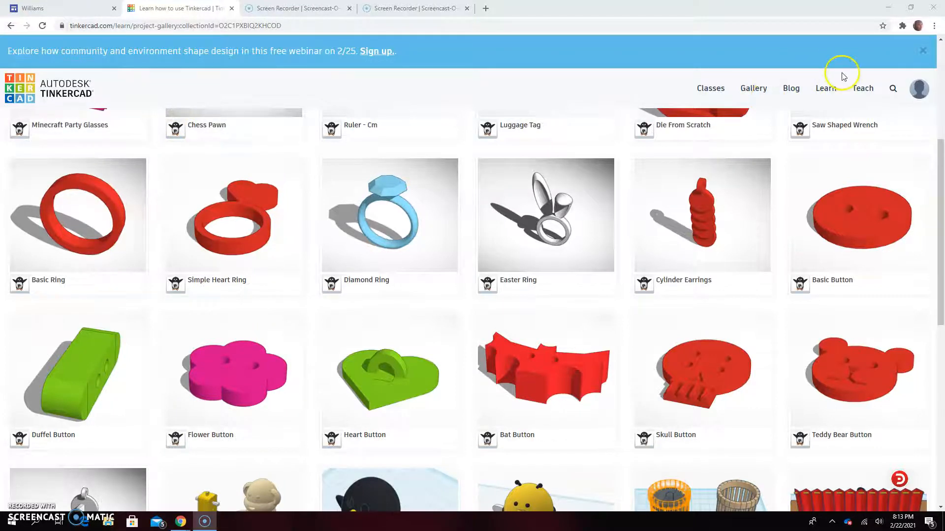
mouse_move(846, 78)
left_mouse_down()
mouse_move(815, 79)
mouse_move(832, 107)
mouse_move(832, 77)
left_mouse_up()
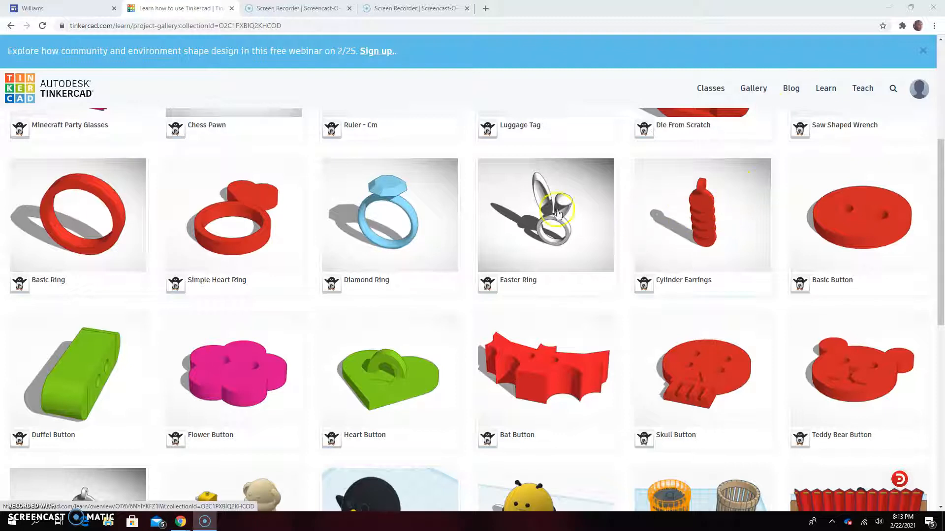
scroll(428, 246, "up", 5)
scroll(420, 243, "down", 1)
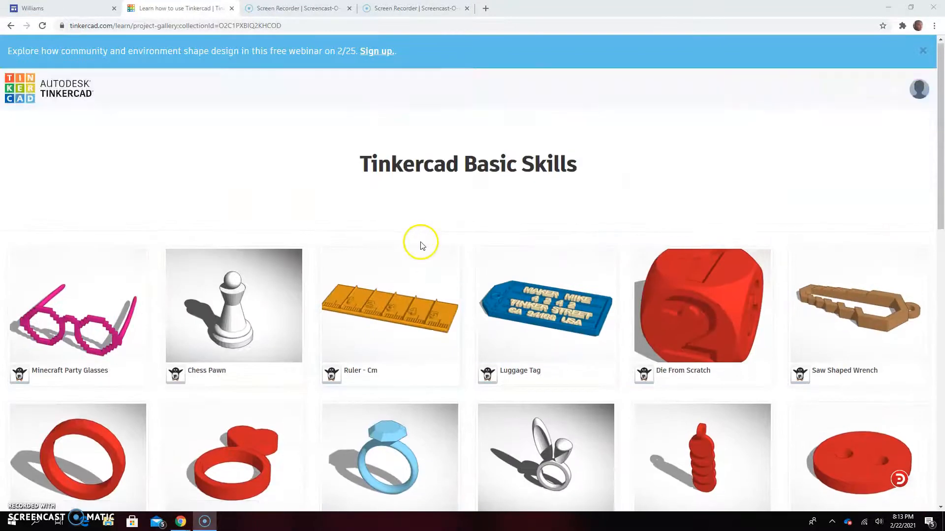
scroll(475, 156, "down", 1)
scroll(473, 162, "down", 2)
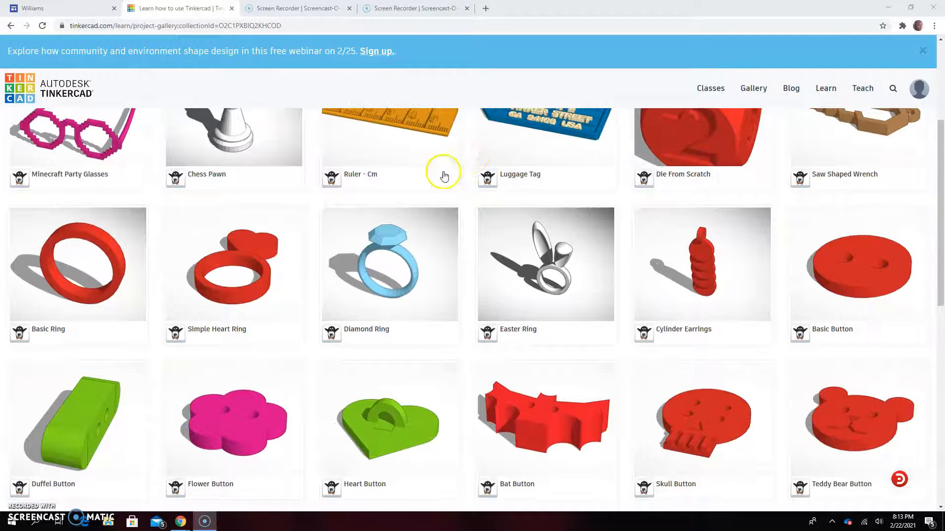
scroll(238, 382, "down", 4)
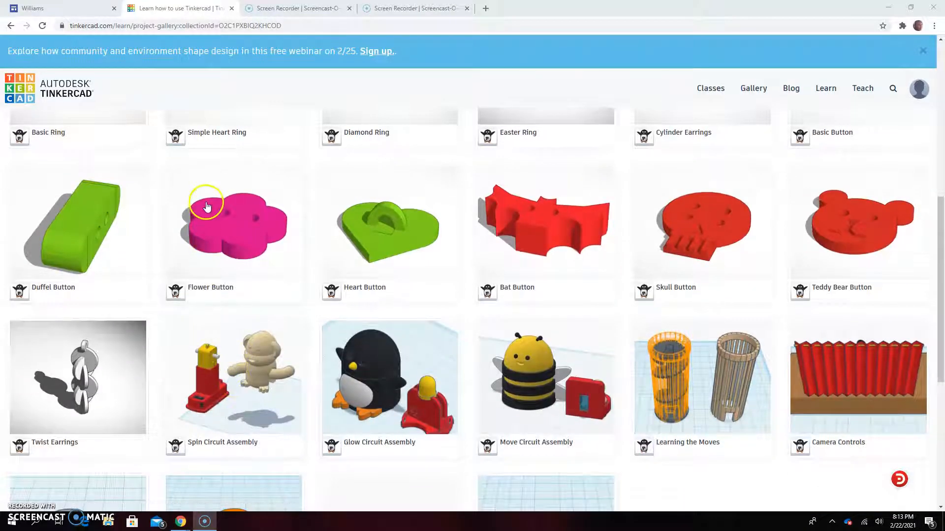
left_click(229, 238)
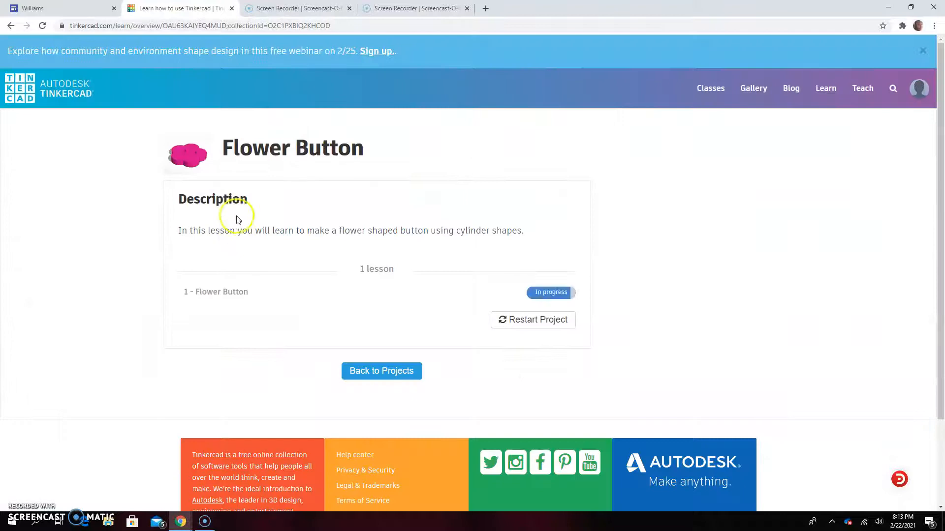
Reset the Flower Button project's current progress and start its lesson from the beginning.
left_click(556, 321)
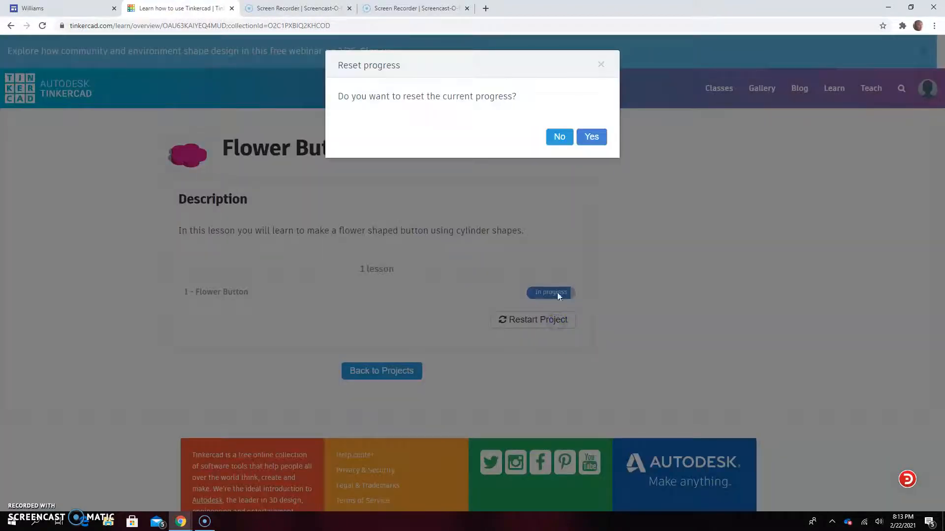
left_click(594, 144)
mouse_move(231, 299)
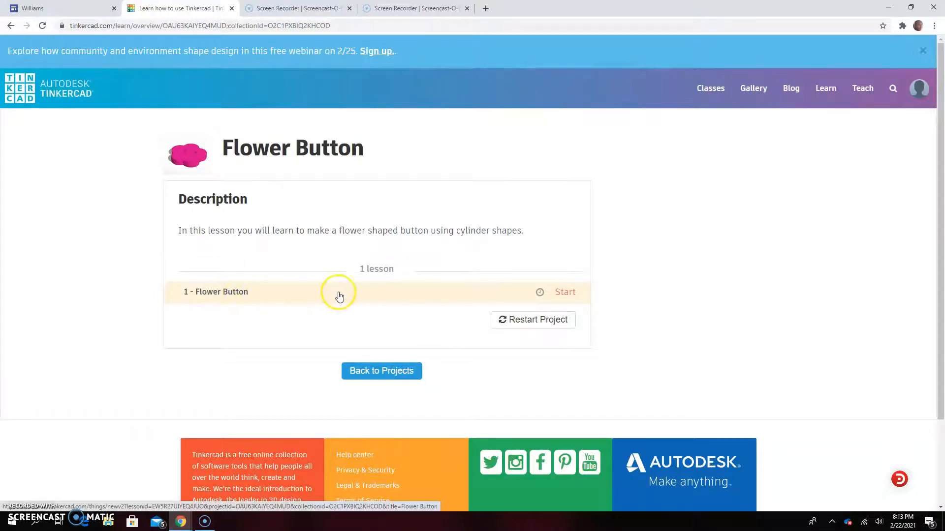
left_click(566, 294)
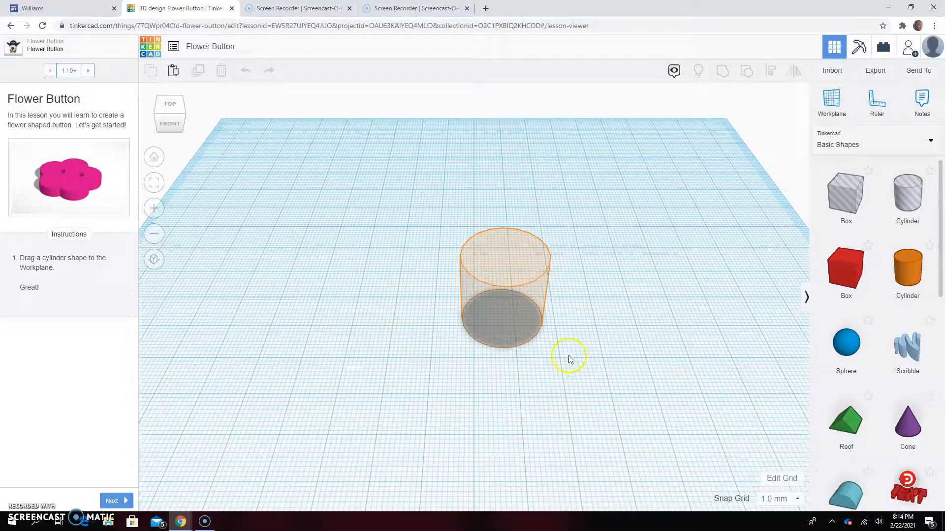
Place a solid orange cylinder from Basic Shapes onto the outlined area of the workplane.
scroll(576, 356, "up", 2)
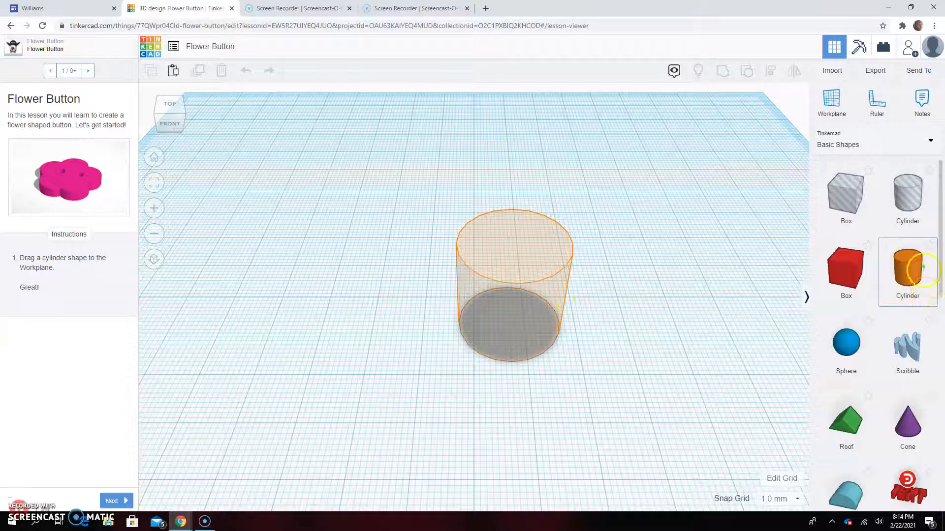
mouse_move(933, 235)
left_mouse_down()
mouse_move(875, 237)
mouse_move(881, 304)
mouse_move(923, 304)
mouse_move(930, 238)
left_mouse_up()
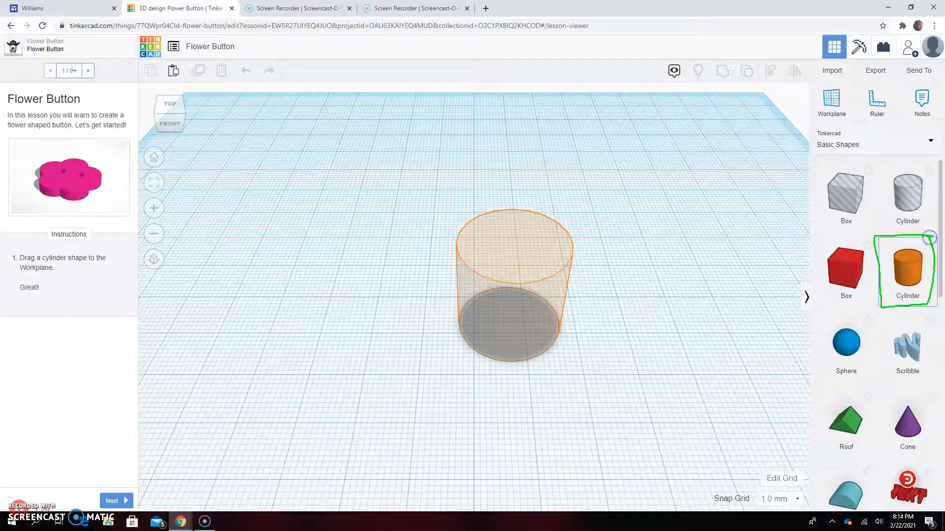
key("Escape")
left_click(913, 269)
left_click_drag(913, 269, 508, 321)
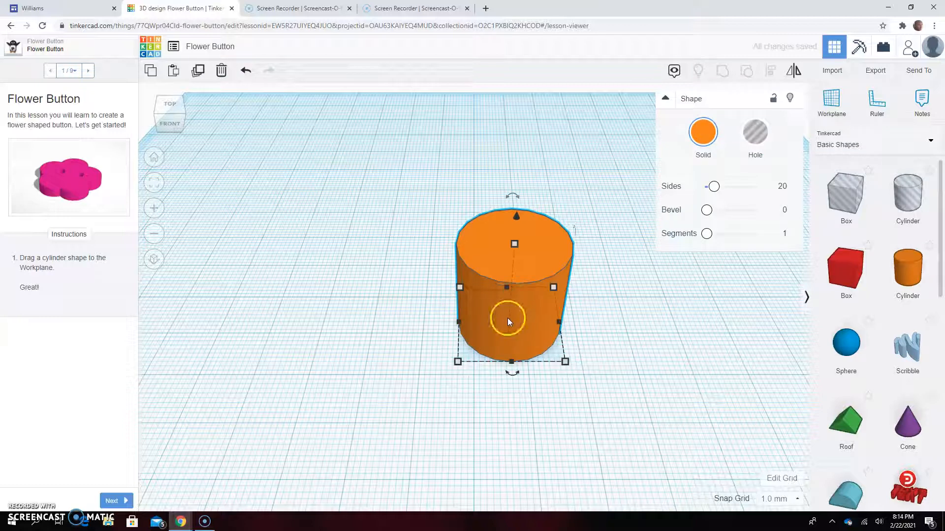
Collapse the cylinder's shape settings and advance the lesson to instruction page 2 of 9.
left_click(666, 98)
mouse_move(648, 358)
right_mouse_down()
mouse_move(639, 333)
mouse_move(638, 351)
right_mouse_up()
left_click(110, 503)
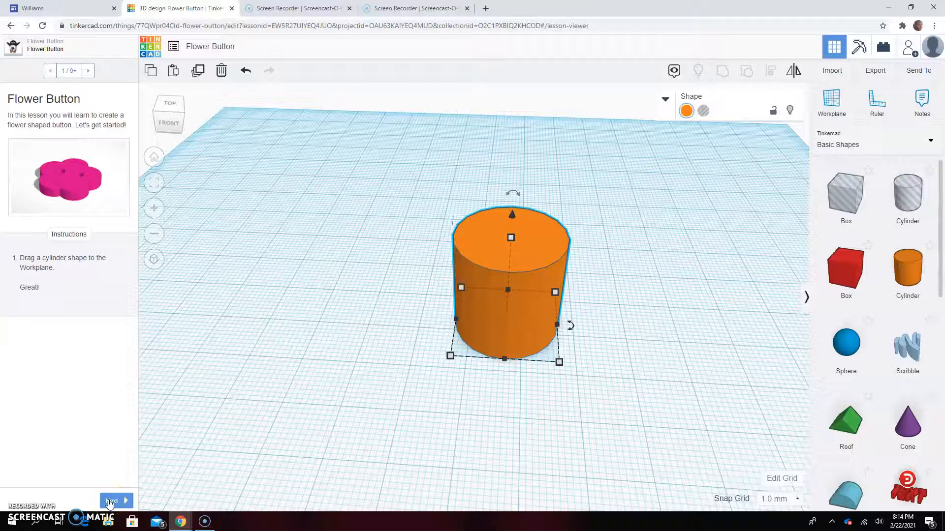
left_click(110, 504)
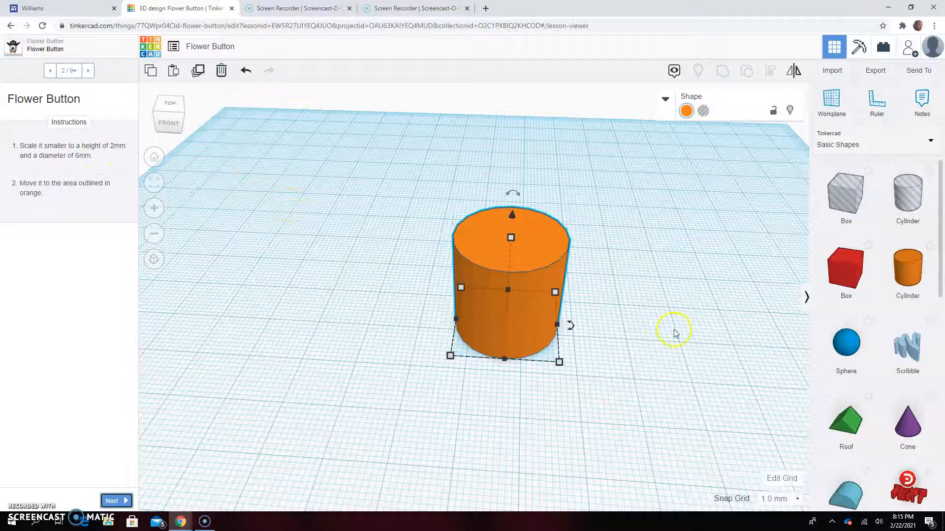
Set the cylinder's height to 2 mm.
scroll(671, 327, "up", 2)
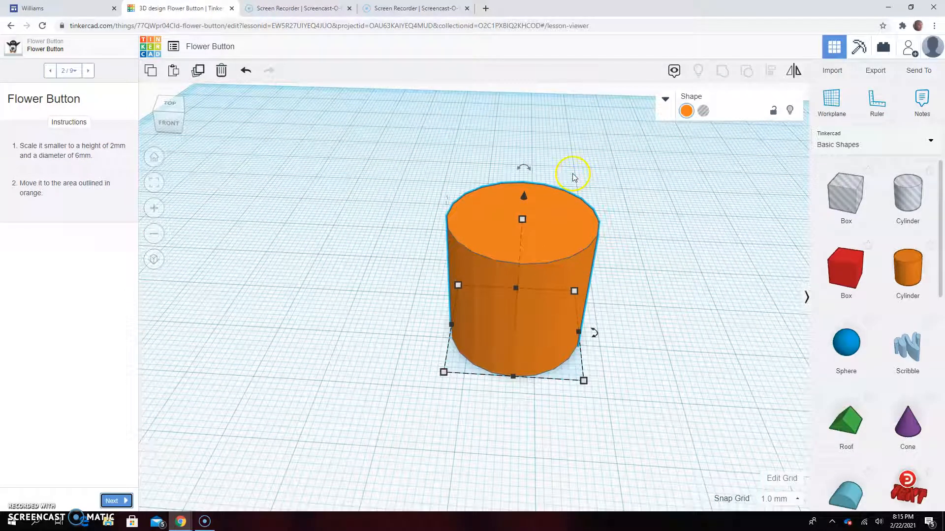
right_click(548, 211)
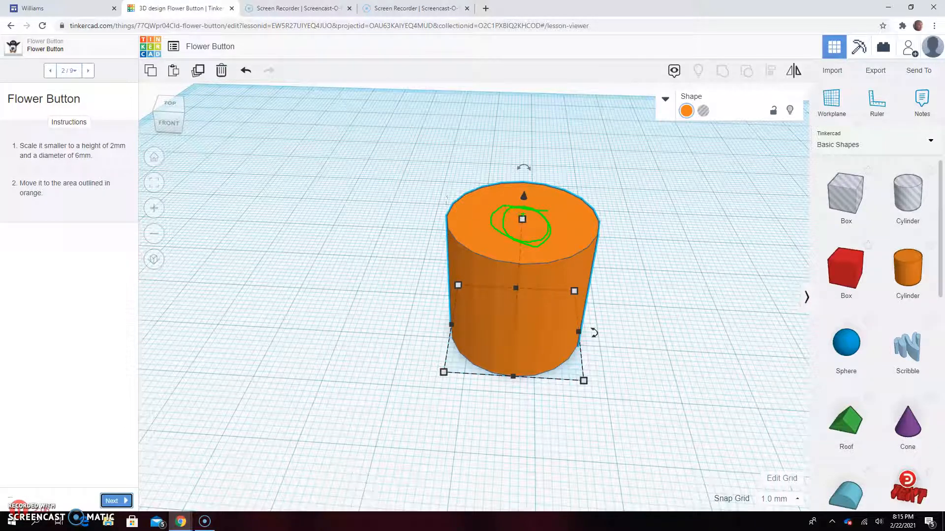
key("Escape")
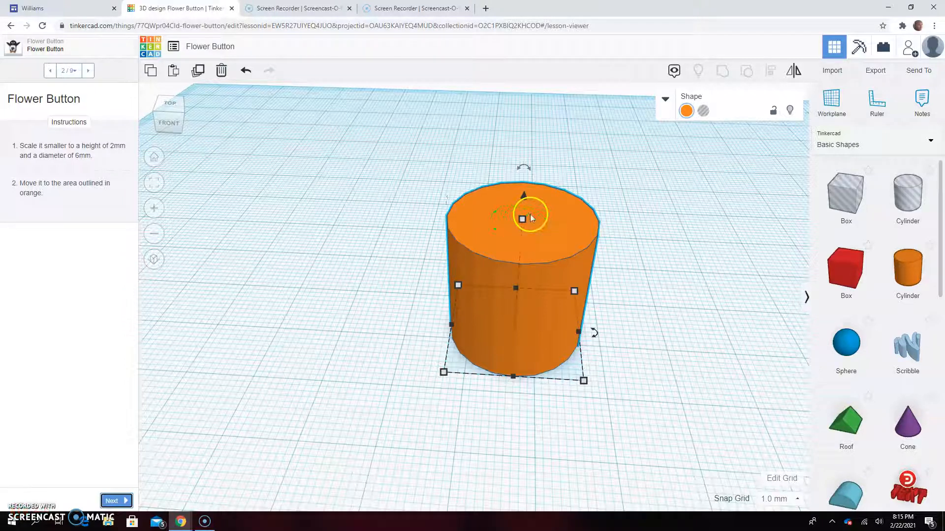
mouse_move(524, 220)
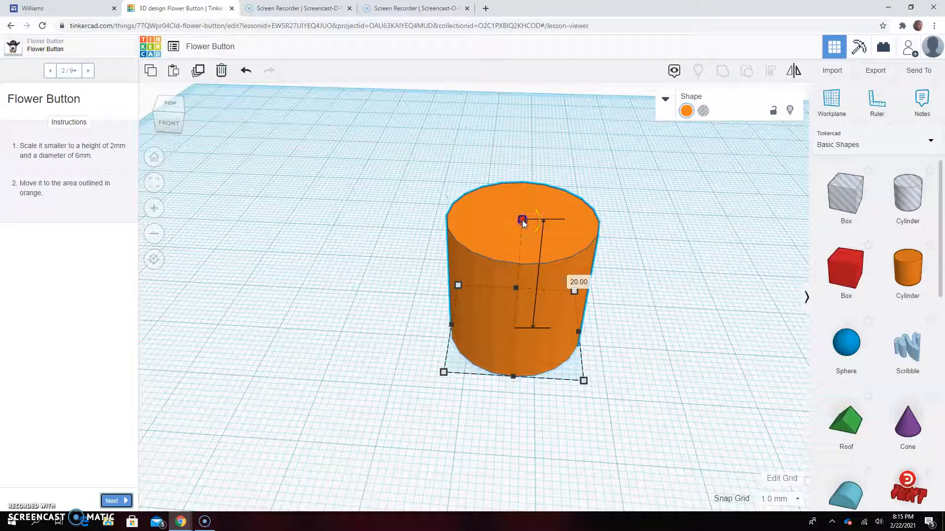
left_click(567, 280)
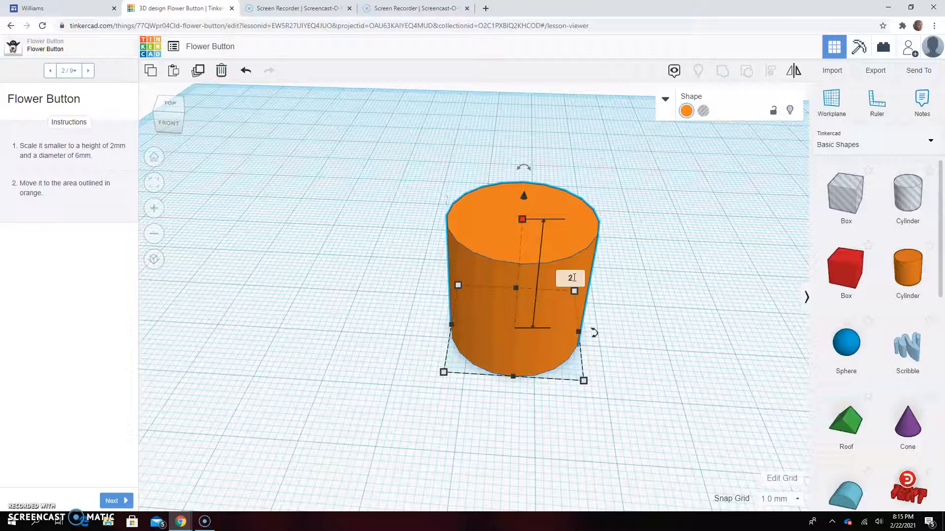
key("Return")
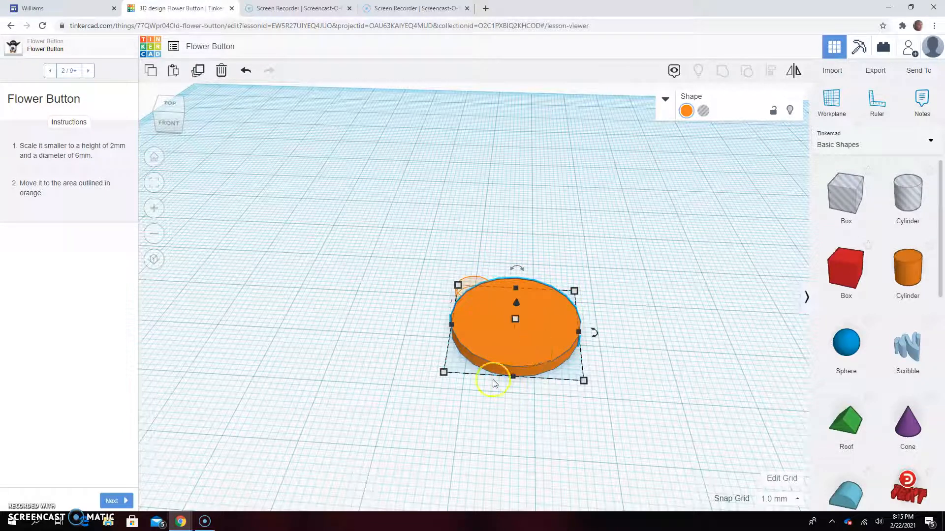
mouse_move(458, 355)
left_mouse_down()
mouse_move(433, 361)
mouse_move(445, 389)
mouse_move(464, 364)
left_mouse_up()
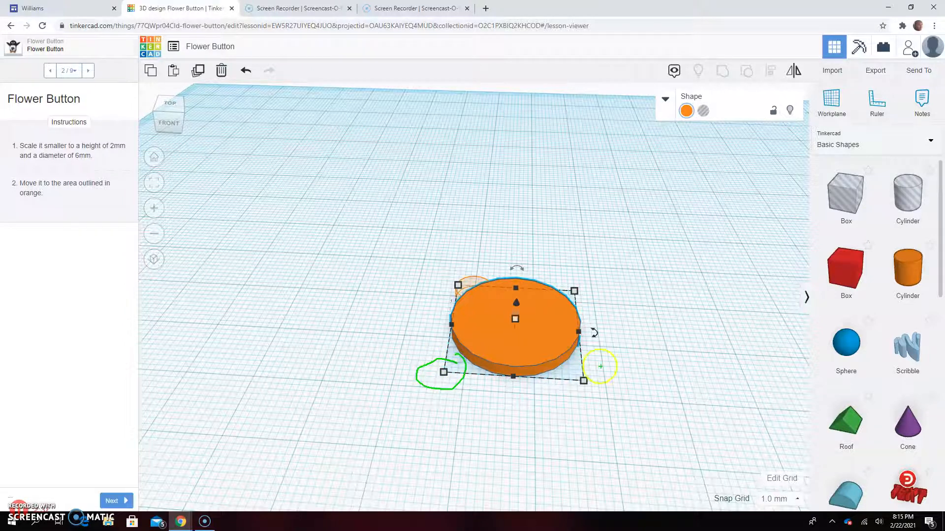
mouse_move(622, 373)
left_mouse_down()
mouse_move(571, 378)
mouse_move(604, 380)
left_mouse_up()
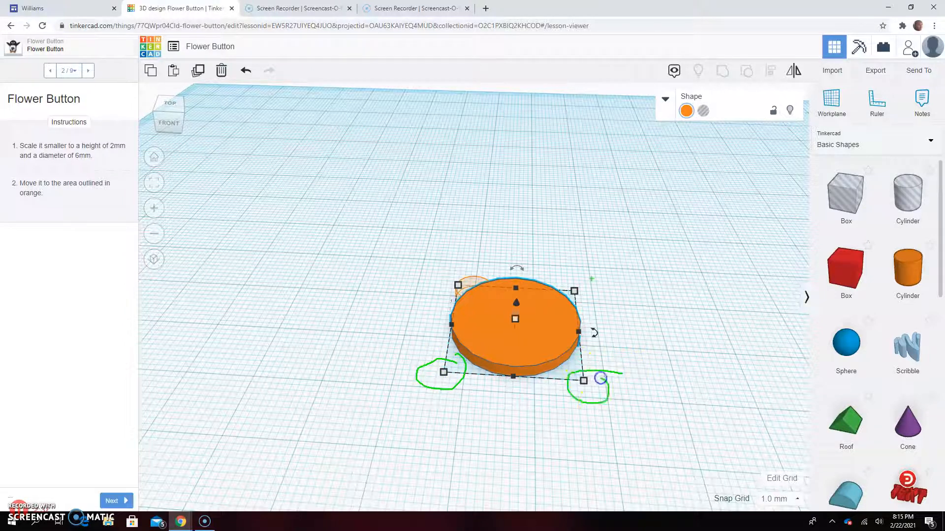
mouse_move(576, 274)
left_mouse_down()
mouse_move(562, 290)
mouse_move(591, 302)
mouse_move(574, 271)
left_mouse_up()
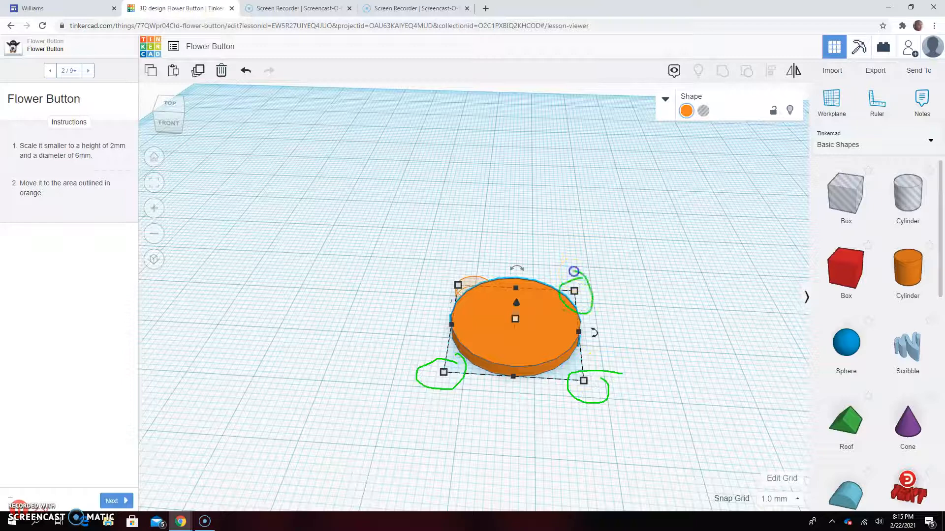
key("Escape")
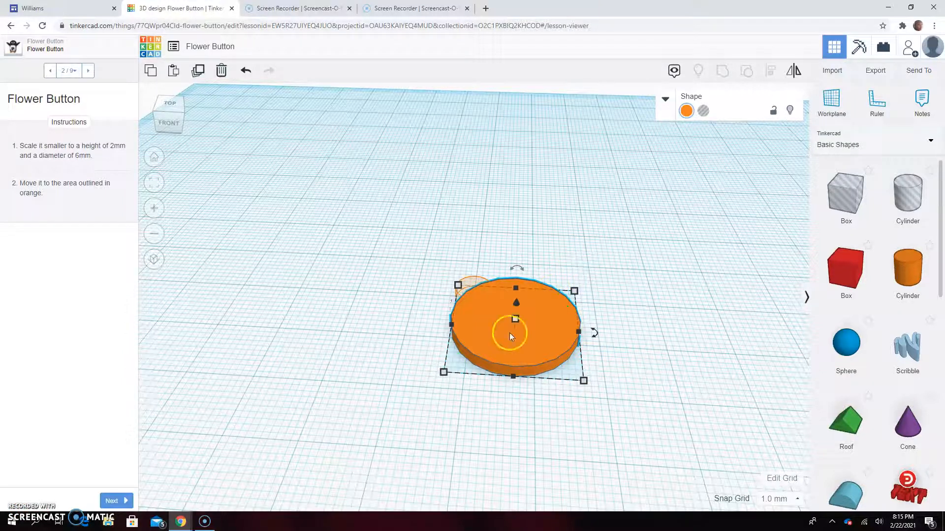
Set both the length and the width of the flattened cylinder to 6 mm.
mouse_move(444, 373)
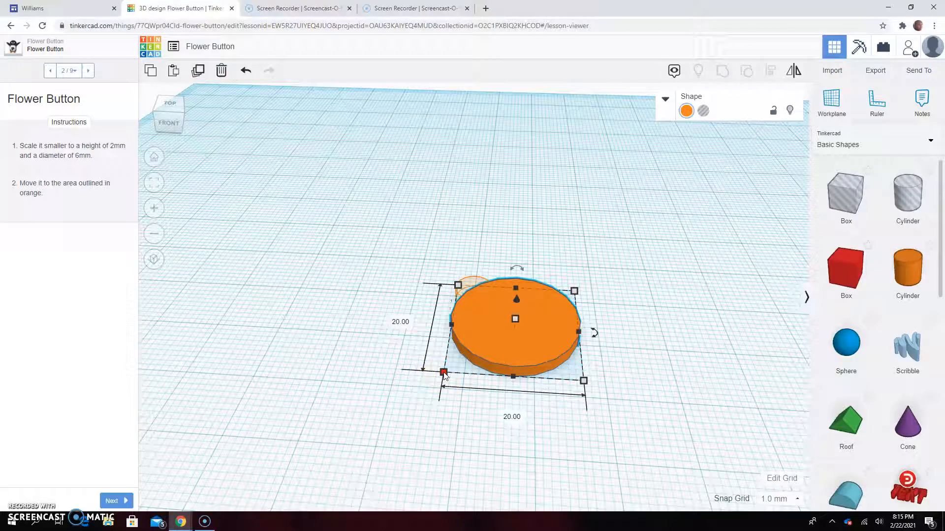
left_click(402, 323)
key("Return")
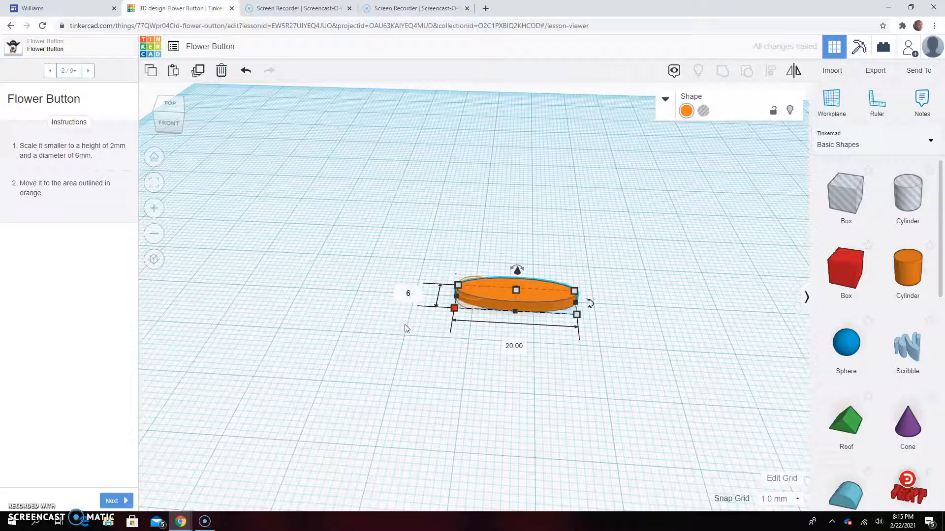
left_click(514, 346)
type("6")
key("Return")
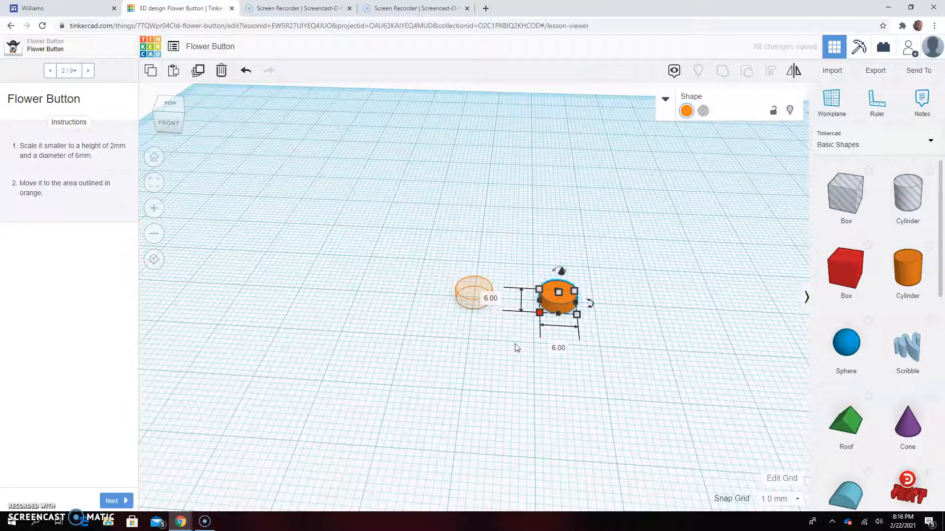
Move the small cylinder along the workplane until it exactly fills the orange outlined area.
scroll(580, 406, "up", 5)
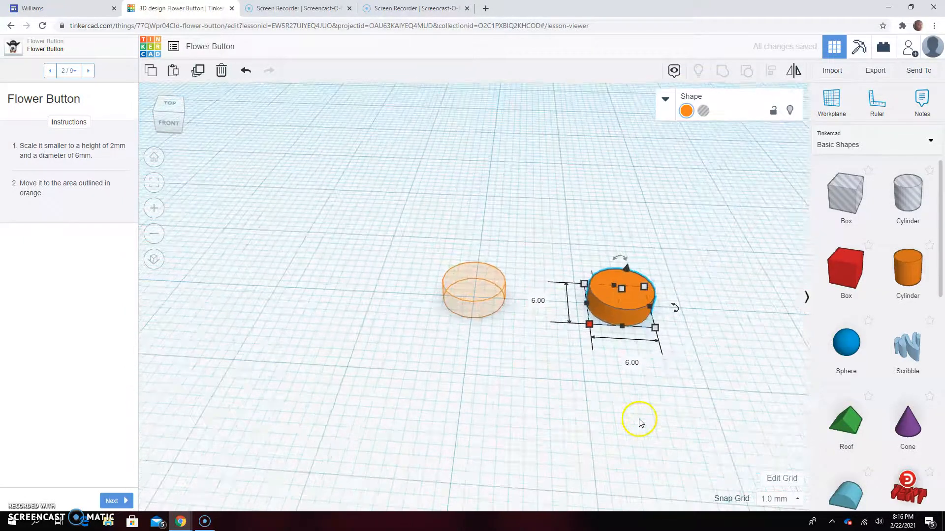
left_click(598, 435)
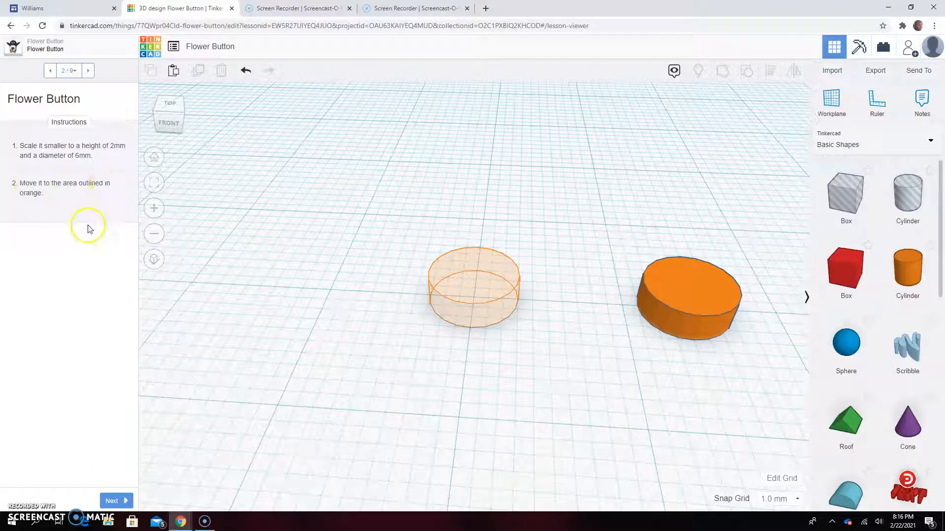
left_click(707, 294)
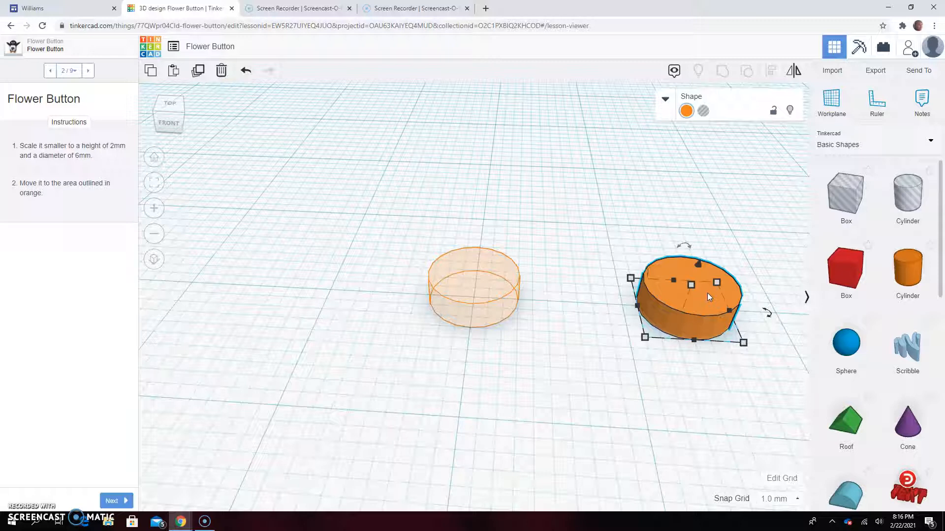
key("Left")
key("Left")
key("Left")
key("Left")
key("Left")
key("Left")
key("Left")
key("Left")
key("Left")
key("Left")
key("Left")
key("Left")
key("Left")
key("Left")
key("Left")
key("Left")
key("Left")
key("Left")
key("Left")
key("Left")
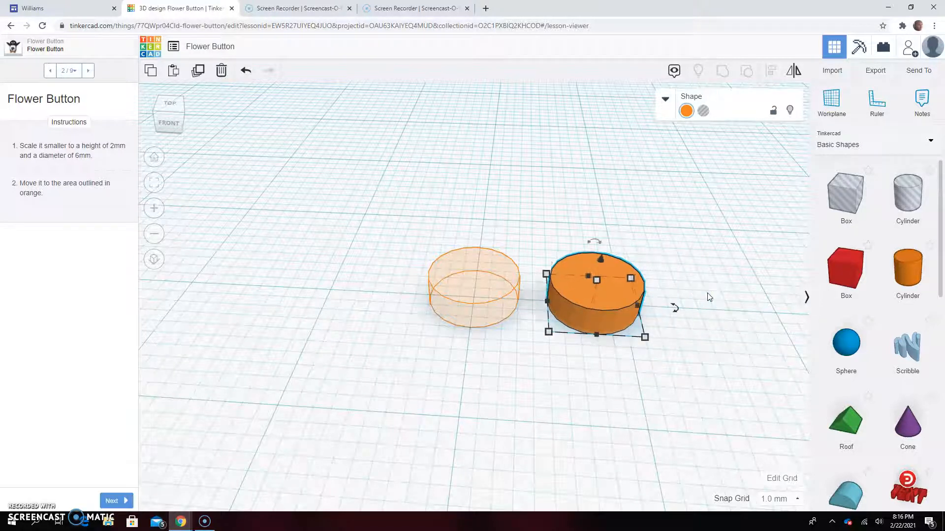
key("Left")
key("Left")
key("Left")
key("Left")
key("Left")
key("Left")
key("Left")
key("Left")
key("Left")
key("Left")
key("Left")
key("Left")
key("Left")
key("Left")
key("Left")
key("Left")
key("Left")
key("Left")
key("Left")
key("Left")
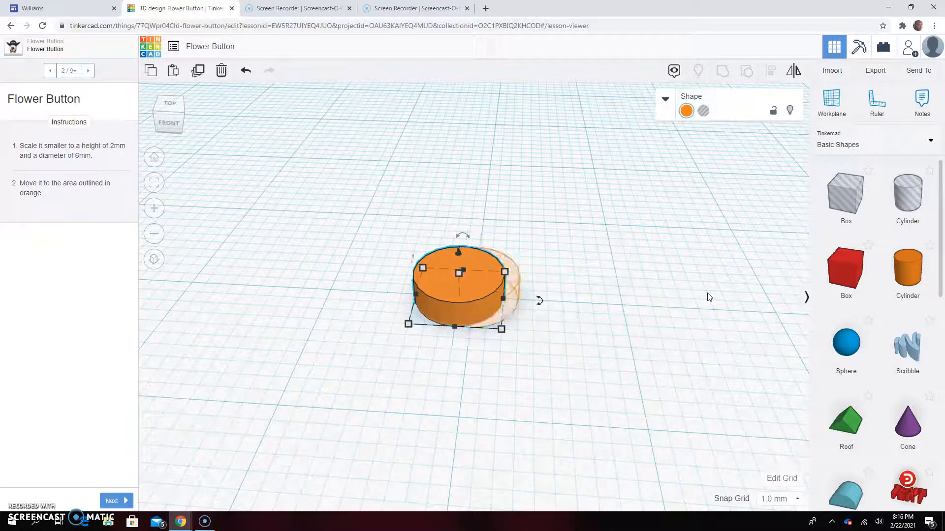
key("Right")
key("Right")
key("Right")
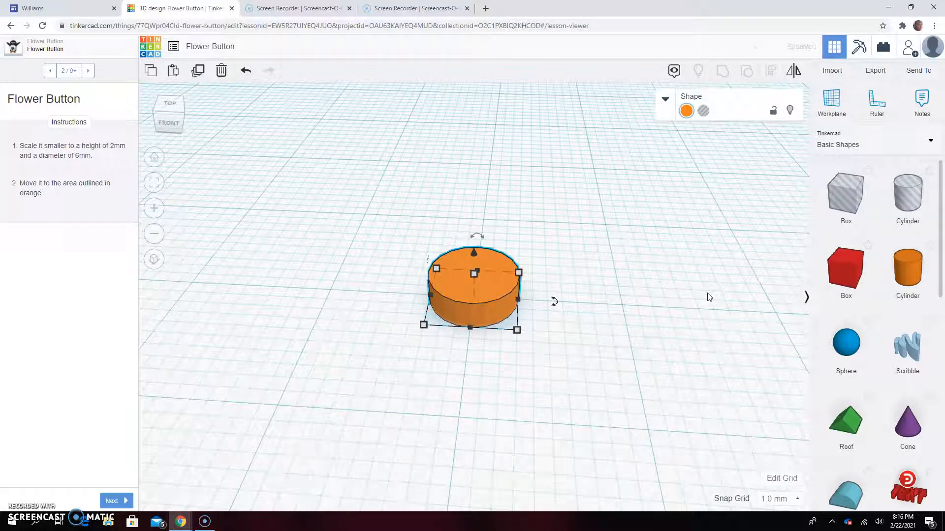
scroll(525, 421, "up", 2)
scroll(525, 421, "up", 3)
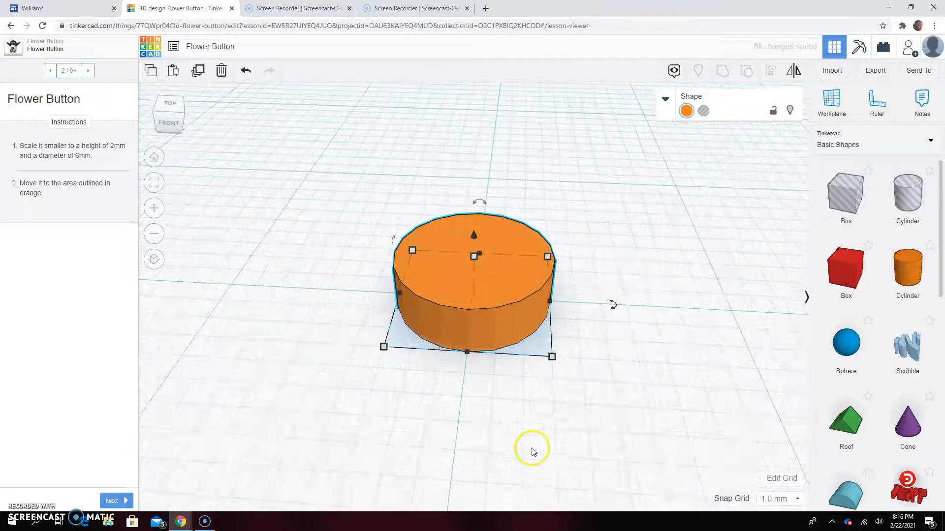
scroll(535, 455, "up", 2)
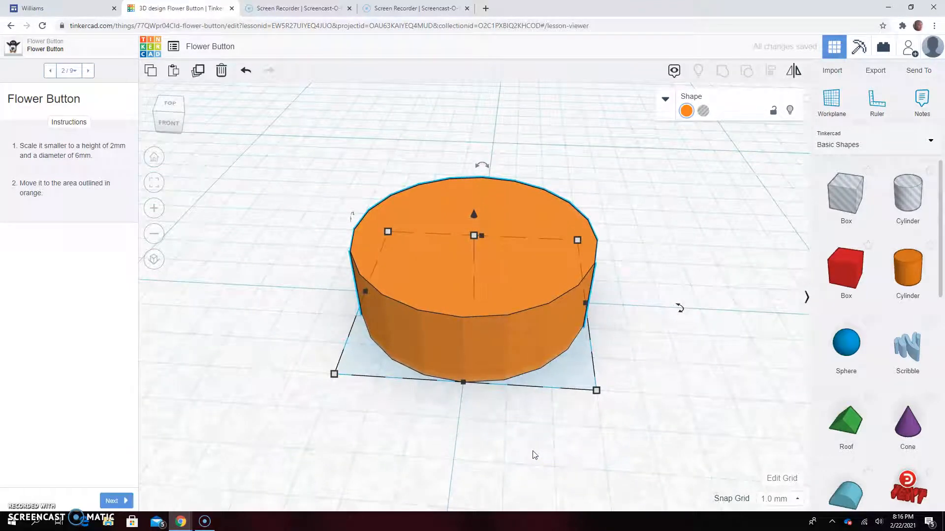
Advance the lesson to instruction page 3 of 9 and make a pasted copy of the 6 mm cylinder.
left_click(112, 501)
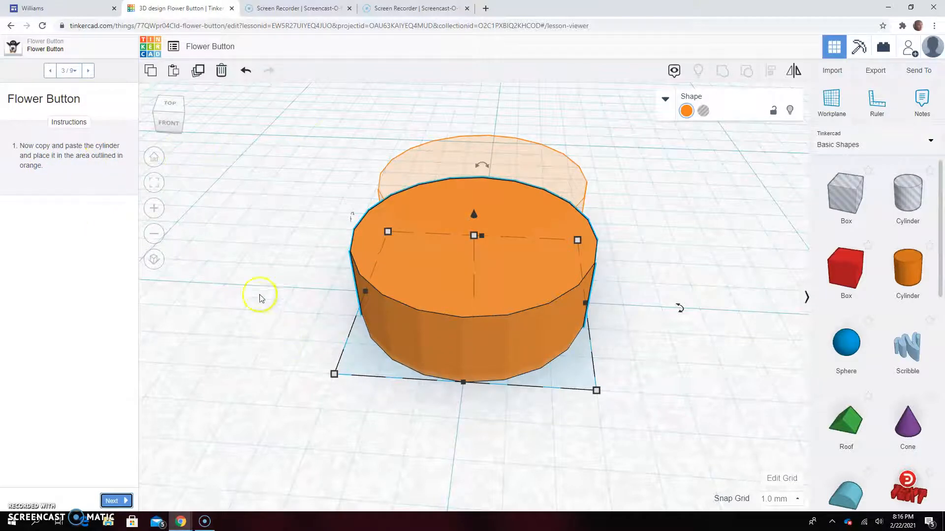
scroll(219, 240, "down", 5)
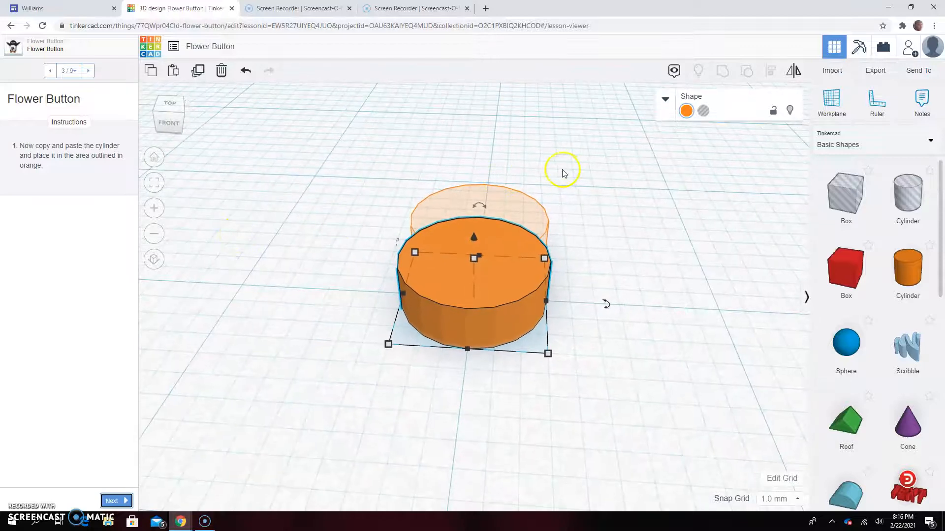
mouse_move(521, 215)
left_mouse_down()
mouse_move(386, 231)
mouse_move(464, 331)
mouse_move(582, 297)
mouse_move(505, 218)
left_mouse_up()
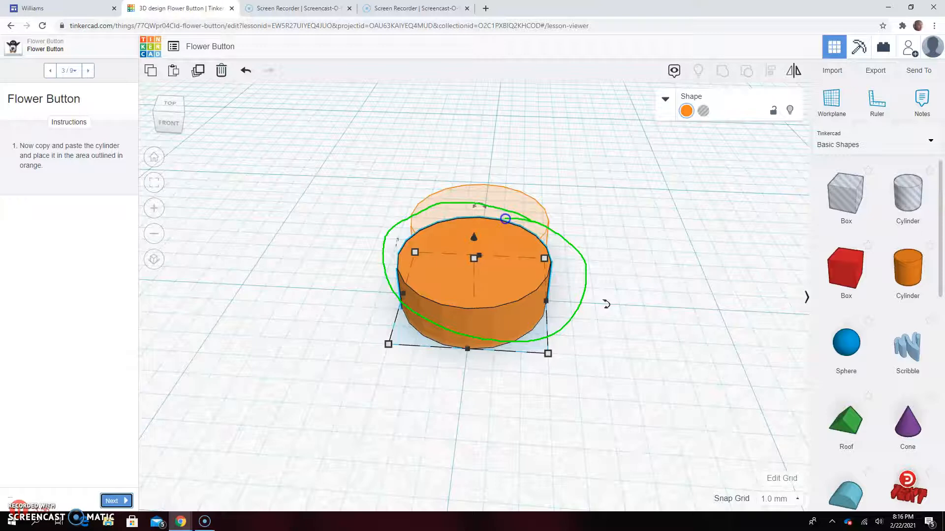
mouse_move(576, 263)
left_mouse_down()
mouse_move(579, 286)
mouse_move(600, 254)
mouse_move(598, 267)
mouse_move(616, 268)
mouse_move(616, 298)
mouse_move(615, 280)
mouse_move(611, 287)
mouse_move(650, 262)
mouse_move(649, 280)
mouse_move(664, 280)
left_mouse_up()
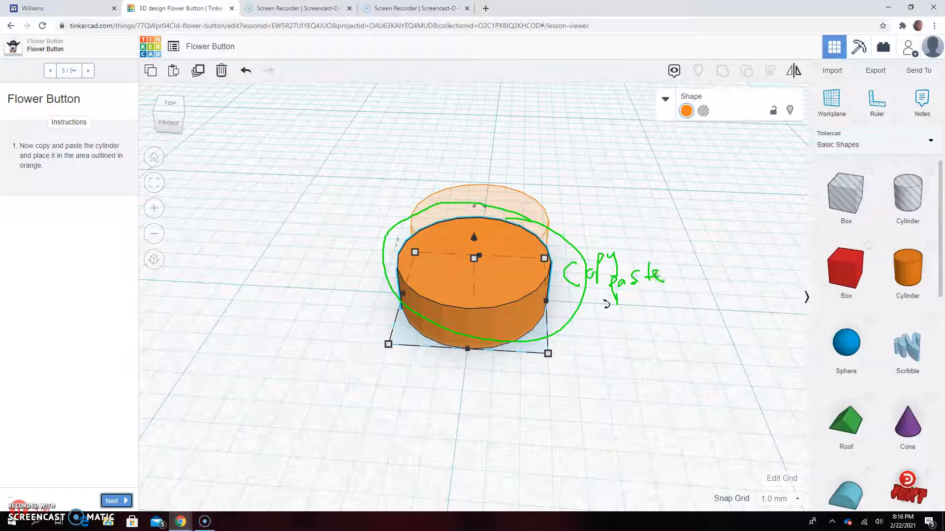
key("Escape")
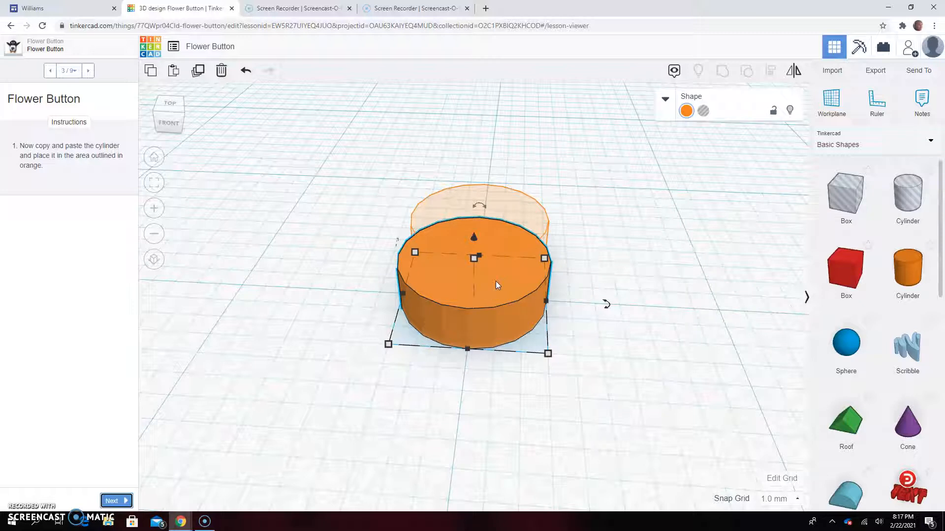
key("ctrl+v")
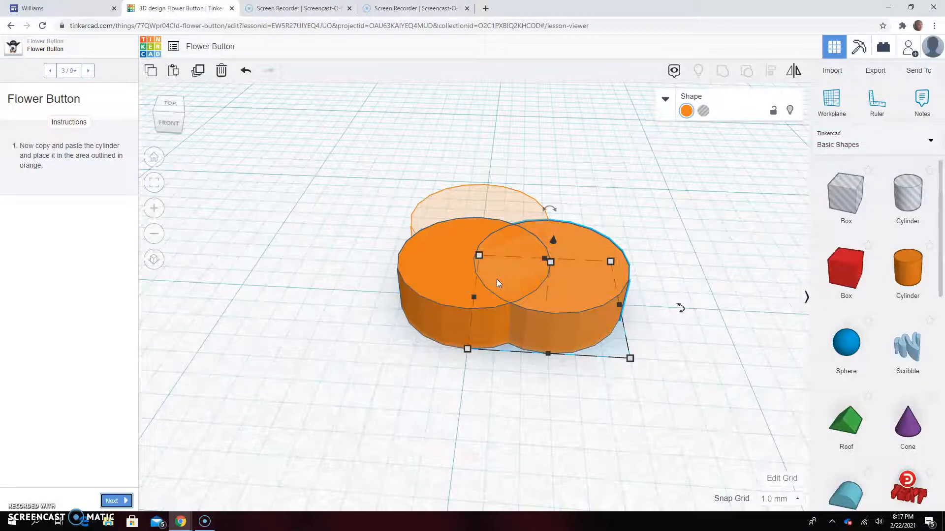
Move the pasted cylinder back and across the workplane until it fills the orange outlined area behind the first cylinder, then deselect it.
key("Up")
key("Up")
key("Up")
key("Up")
key("Up")
key("Up")
key("Up")
key("Up")
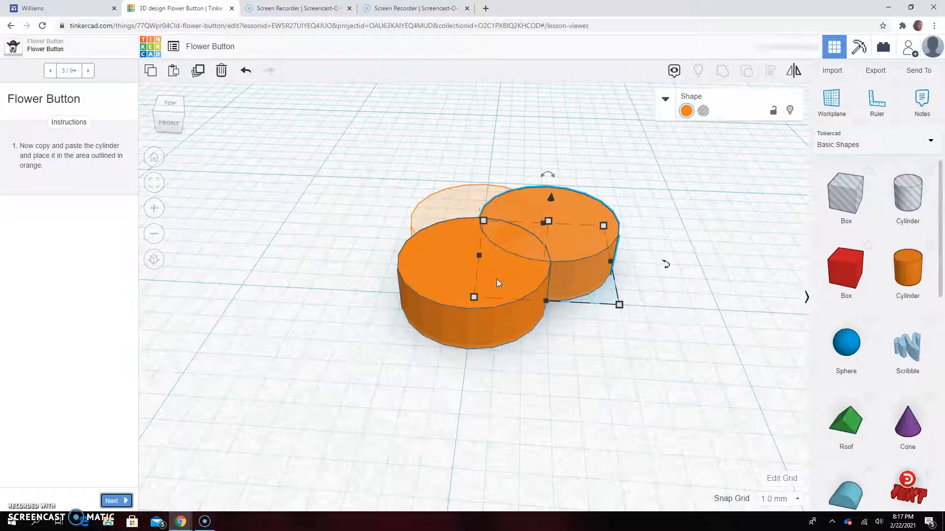
key("Left")
key("Left")
key("Left")
key("Left")
key("Left")
key("Left")
key("Left")
key("Left")
key("Left")
key("Left")
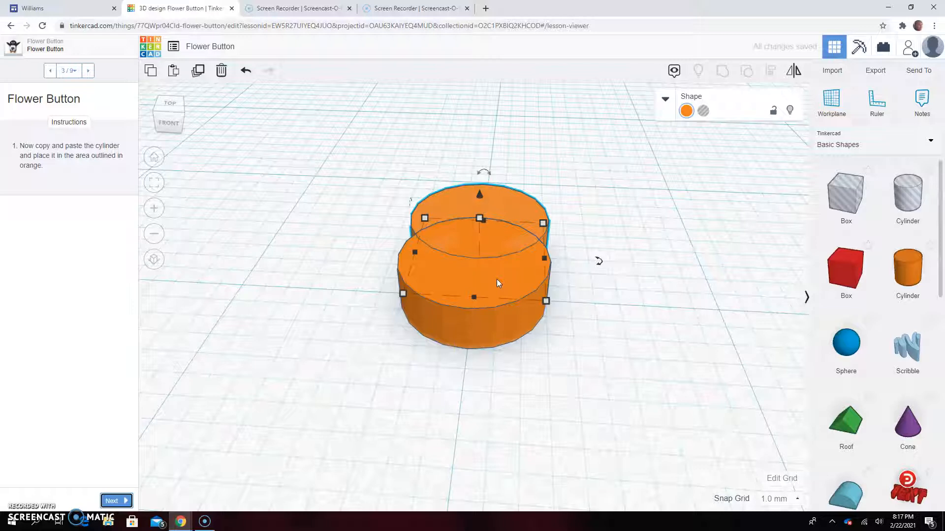
left_click(299, 360)
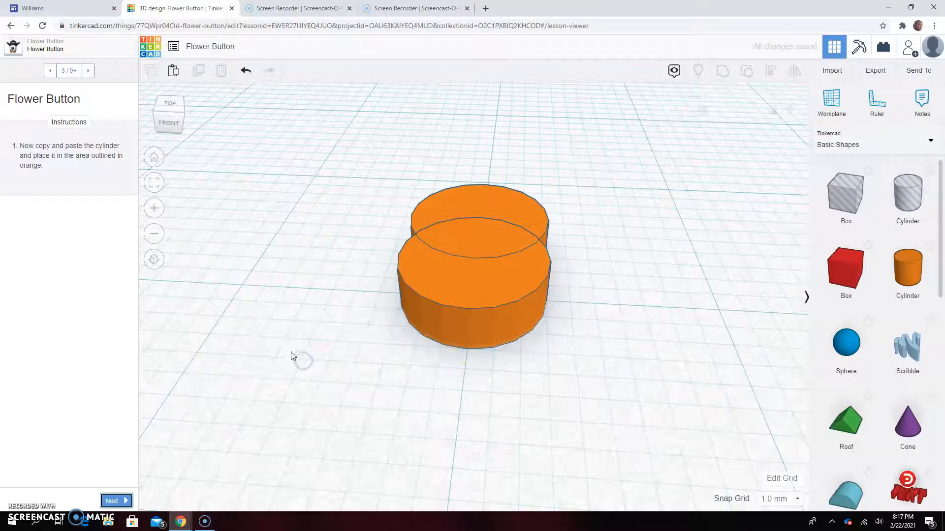
Advance the lesson to page 4 of 9 and place a duplicate of the rear cylinder on the outlined petal at the flower's right.
left_click(111, 501)
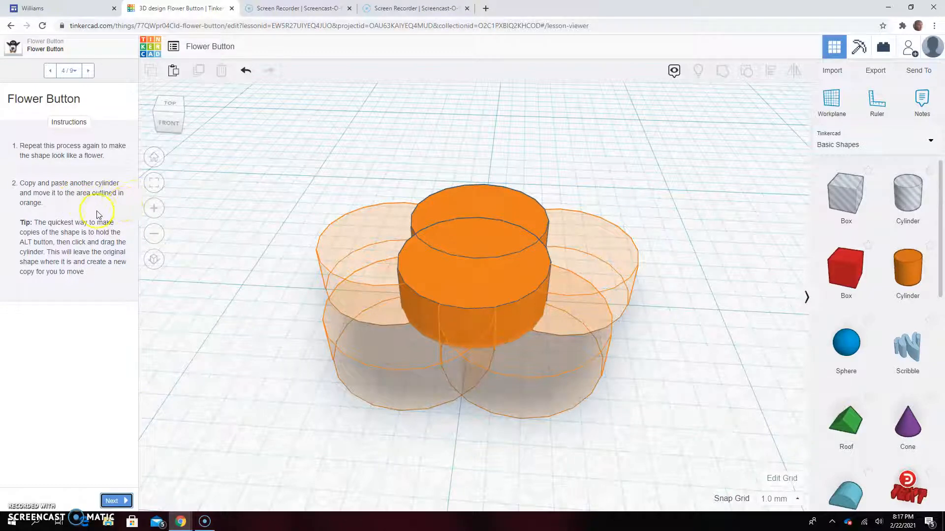
mouse_move(73, 212)
left_mouse_down()
mouse_move(14, 213)
mouse_move(10, 281)
mouse_move(35, 294)
mouse_move(149, 295)
mouse_move(149, 232)
mouse_move(127, 206)
mouse_move(66, 209)
left_mouse_up()
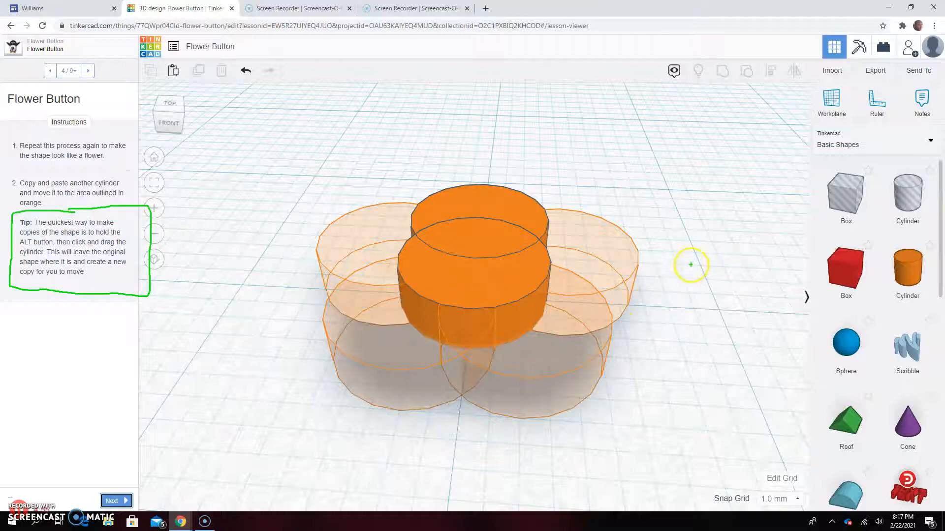
right_click_drag(695, 217, 708, 242)
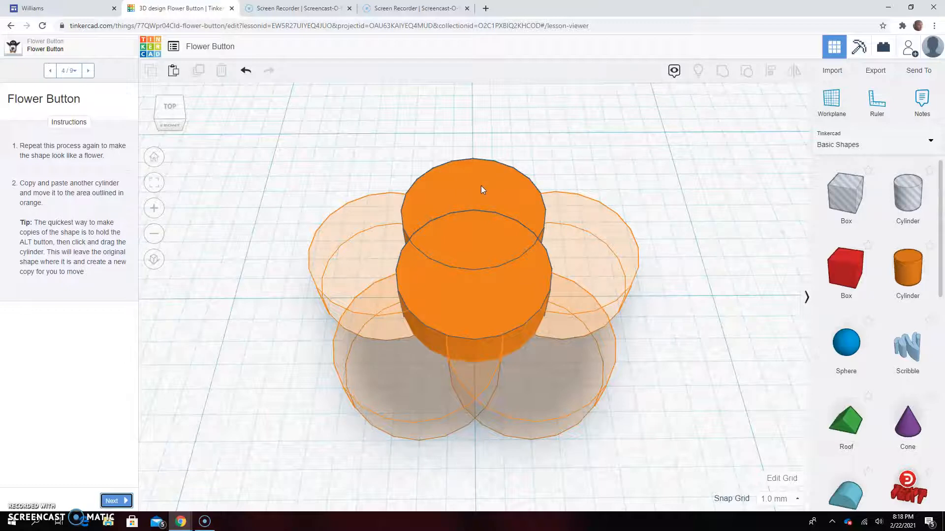
left_click_drag(486, 188, 569, 218, "alt")
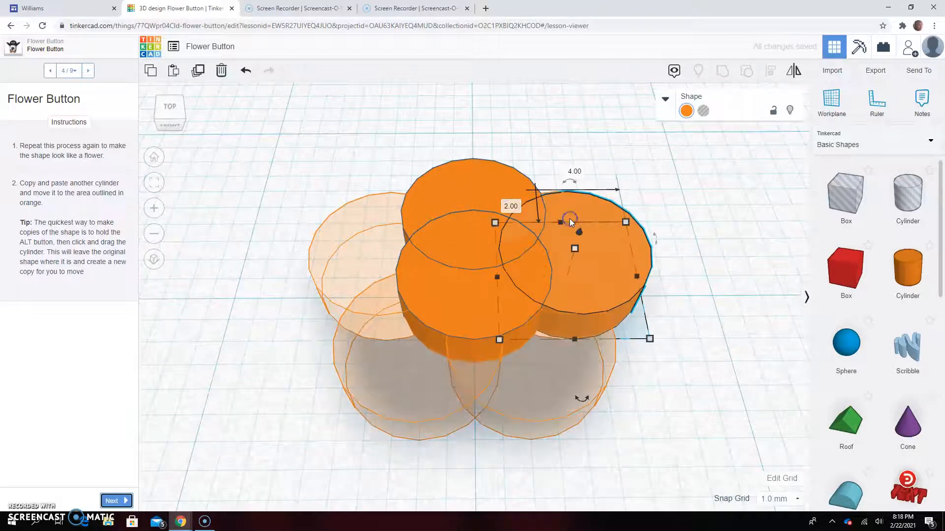
left_click(572, 275)
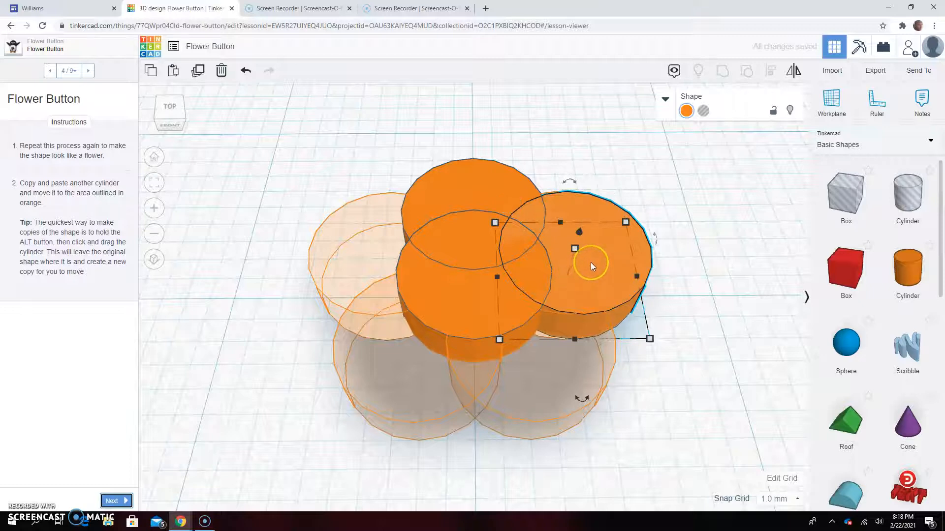
Duplicate the cylinder onto the remaining outlined petals at the front right, front left and left to complete the flower, then deselect.
left_click_drag(591, 264, 552, 349, "alt")
left_click(486, 369)
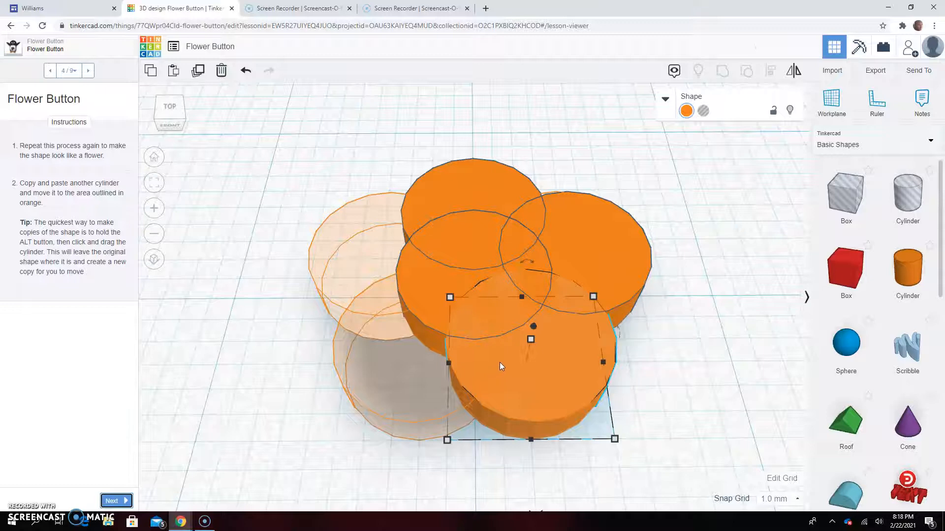
left_click_drag(495, 360, 354, 254, "alt")
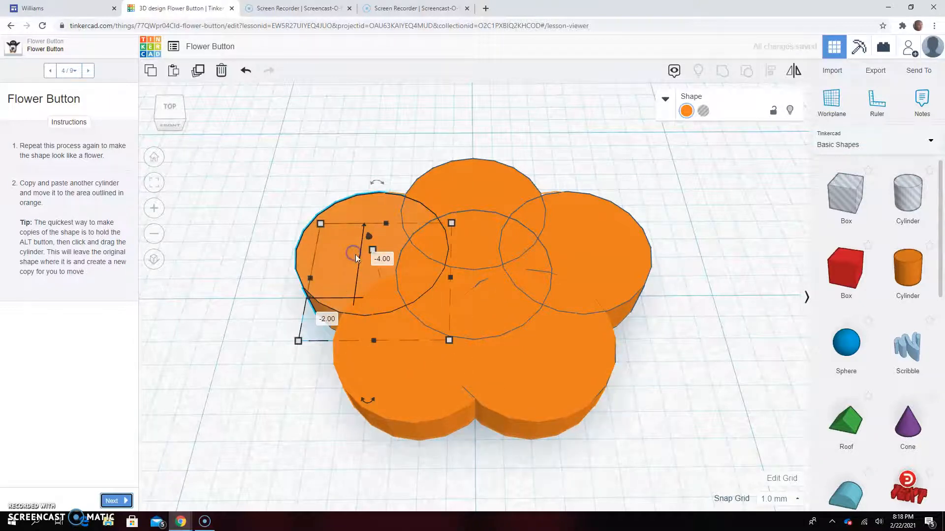
left_click(636, 371)
left_click(546, 383)
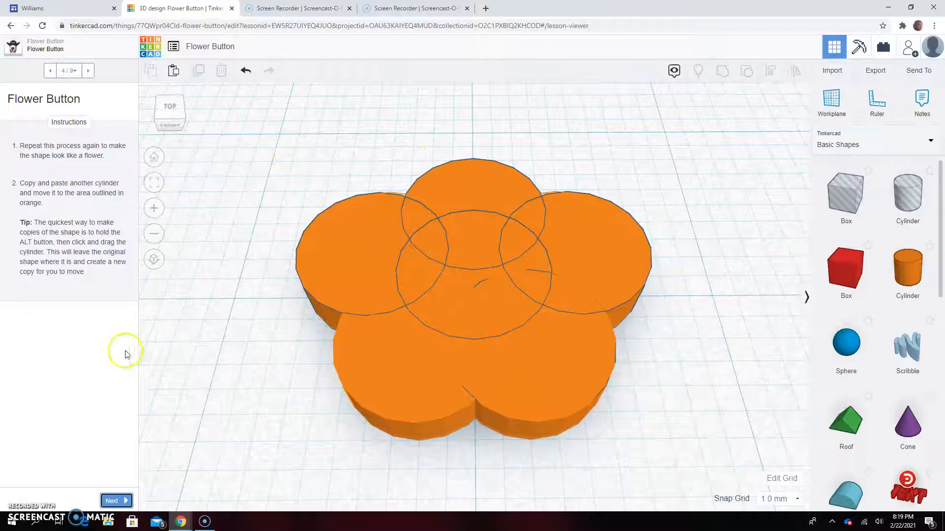
Advance the lesson to page 5 of 9 and place a new cylinder on the outlined area beside the flower.
left_click(112, 502)
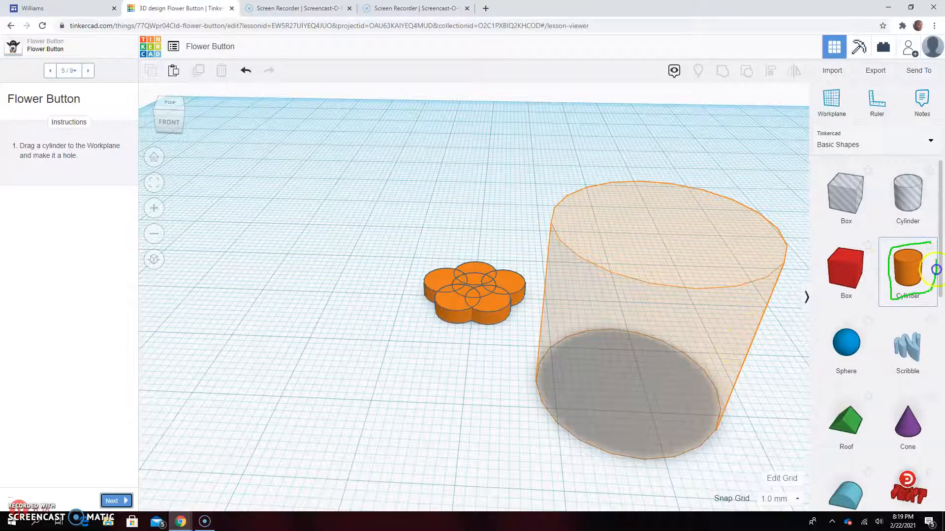
left_click_drag(926, 260, 624, 389)
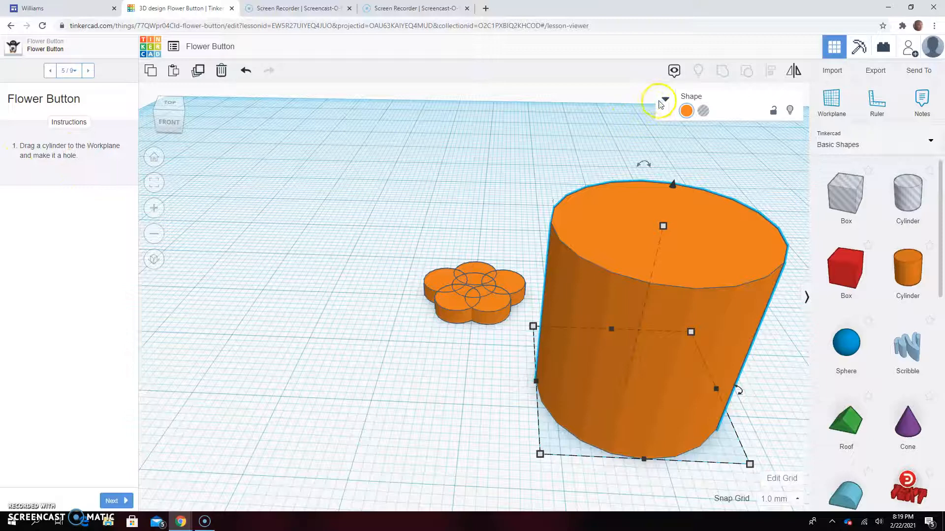
mouse_move(752, 86)
left_mouse_down()
mouse_move(637, 94)
mouse_move(733, 124)
mouse_move(806, 121)
mouse_move(807, 92)
mouse_move(724, 88)
left_mouse_up()
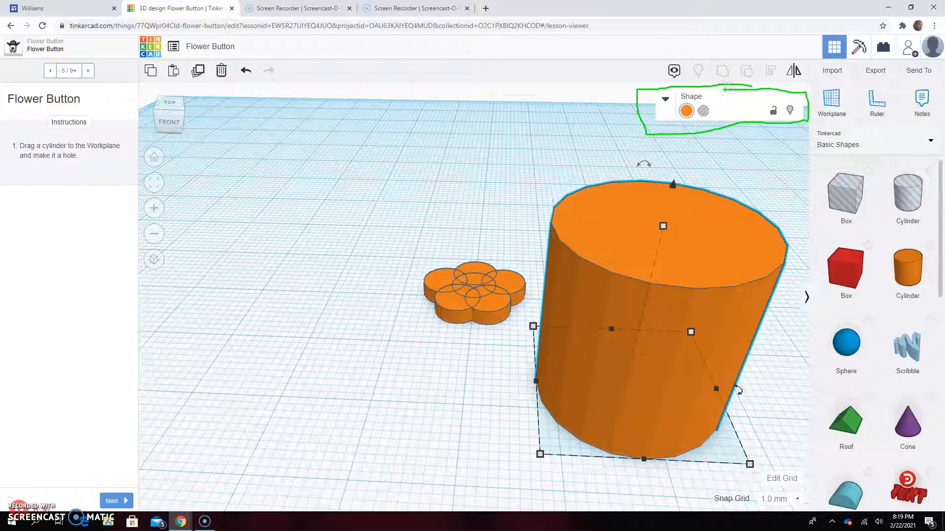
key("Escape")
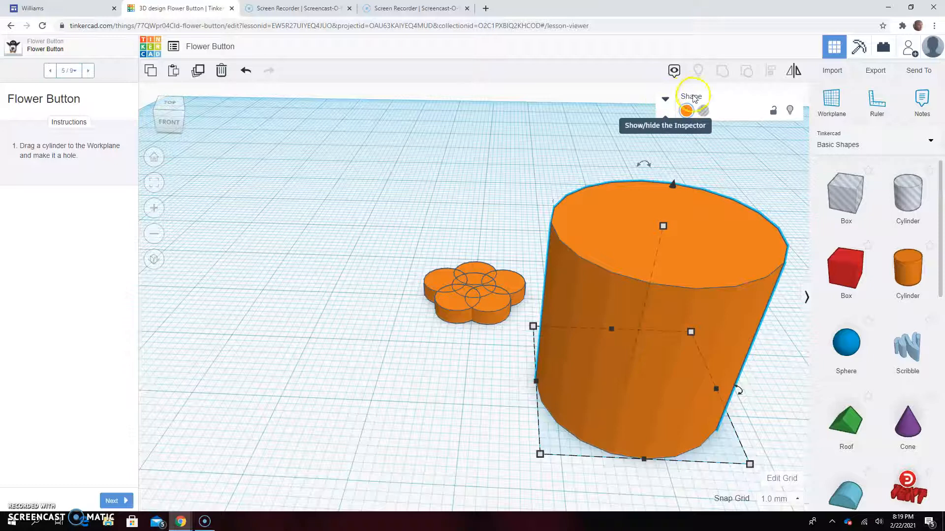
Expand the large cylinder's shape settings, turn the cylinder into a hole and deselect it.
left_click(666, 101)
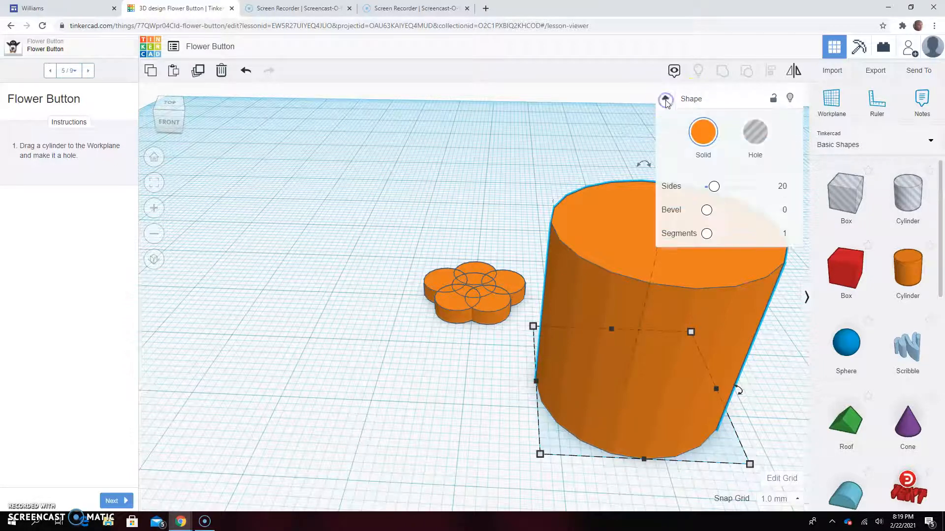
left_click(767, 141)
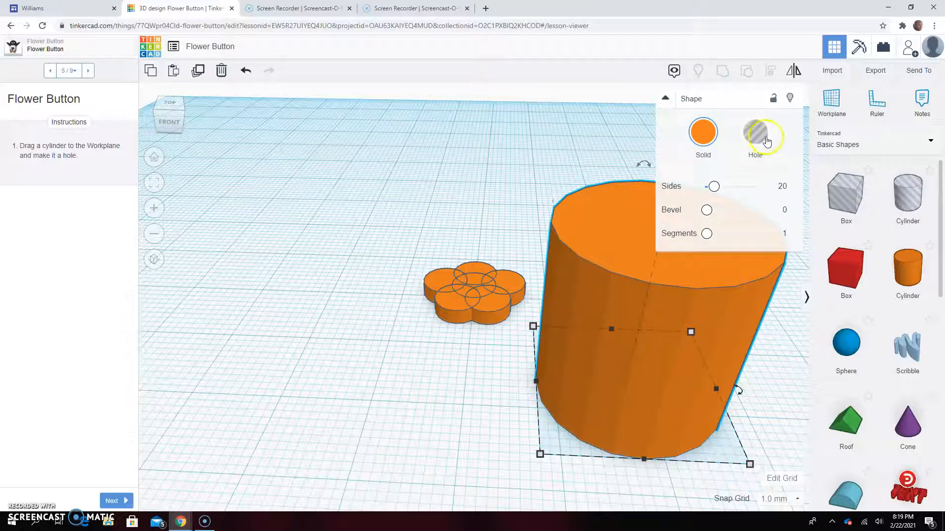
mouse_move(778, 113)
left_mouse_down()
mouse_move(742, 143)
mouse_move(757, 164)
mouse_move(780, 114)
left_mouse_up()
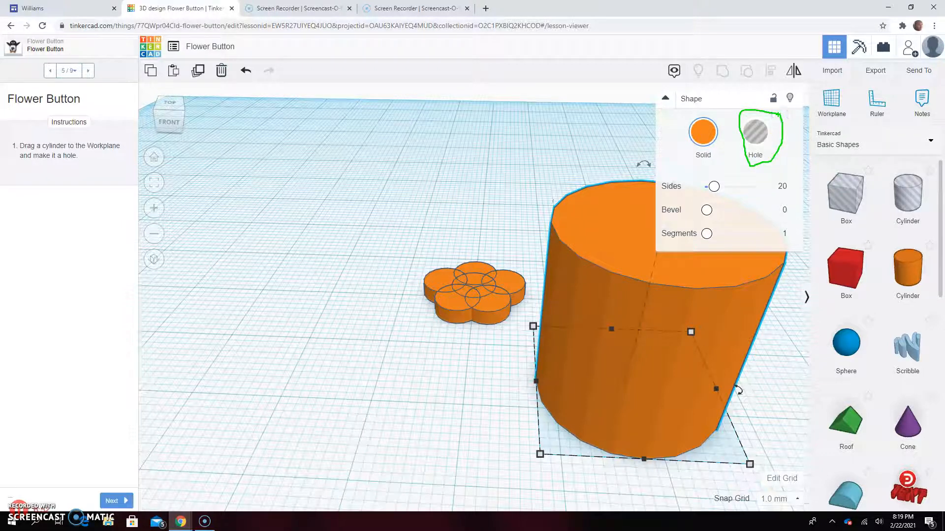
left_click(757, 140)
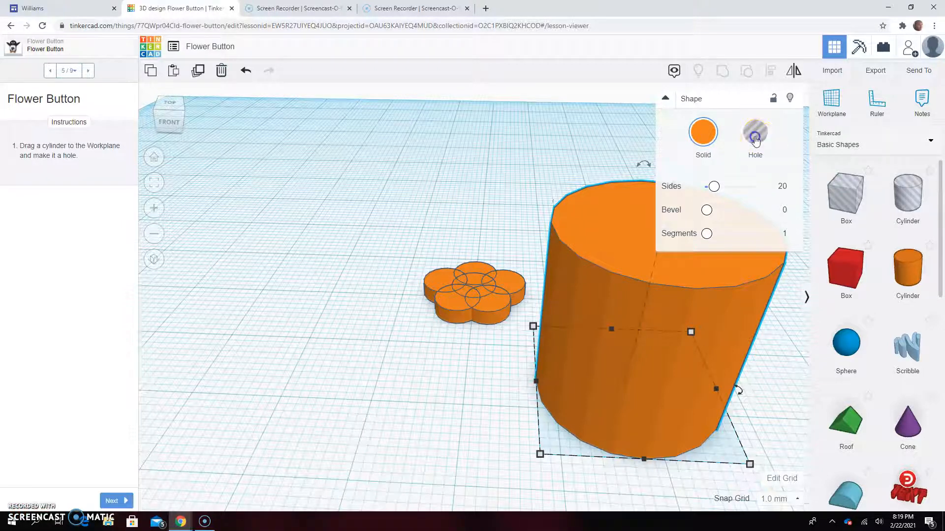
left_click(430, 385)
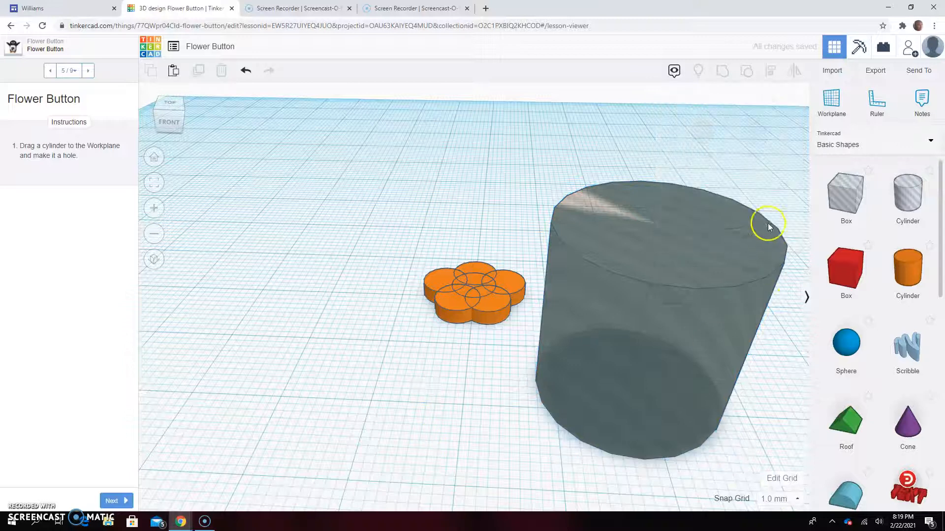
scroll(718, 211, "down", 3)
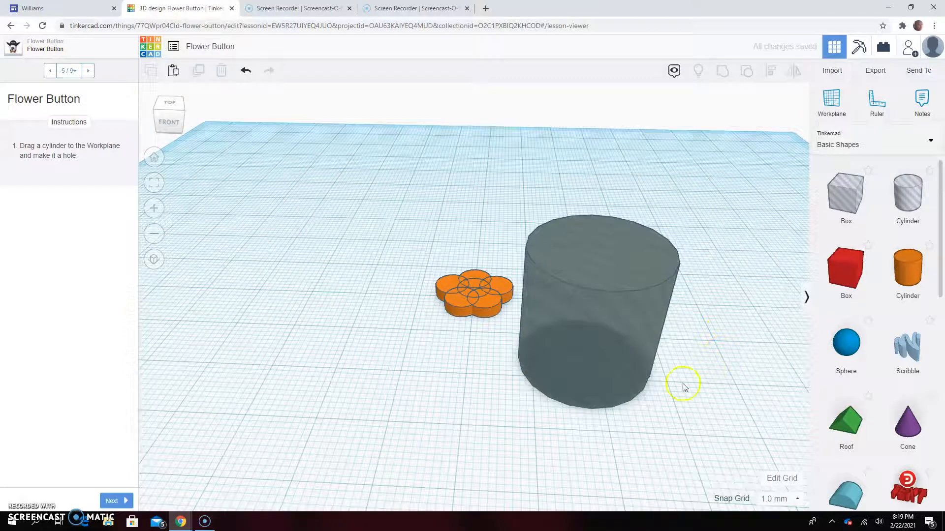
Select the hole cylinder and advance the lesson to instruction page 6 of 9.
left_click(588, 319)
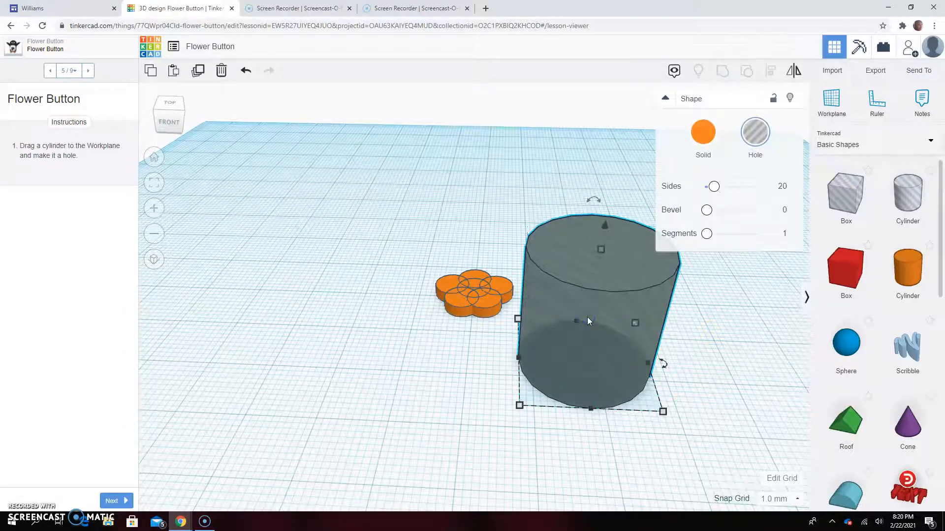
left_click(113, 501)
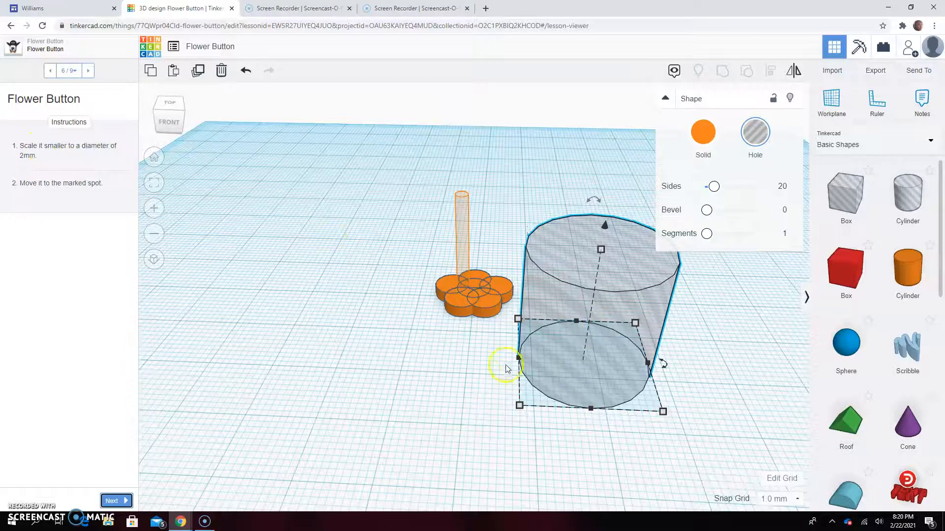
mouse_move(540, 401)
left_mouse_down()
mouse_move(523, 424)
mouse_move(525, 387)
left_mouse_up()
mouse_move(685, 403)
left_mouse_down()
mouse_move(677, 438)
mouse_move(687, 407)
left_mouse_up()
left_click_drag(527, 312, 530, 318)
key("Escape")
Set both the length and the width of the hole cylinder to 2 mm and deselect it.
left_click(519, 405)
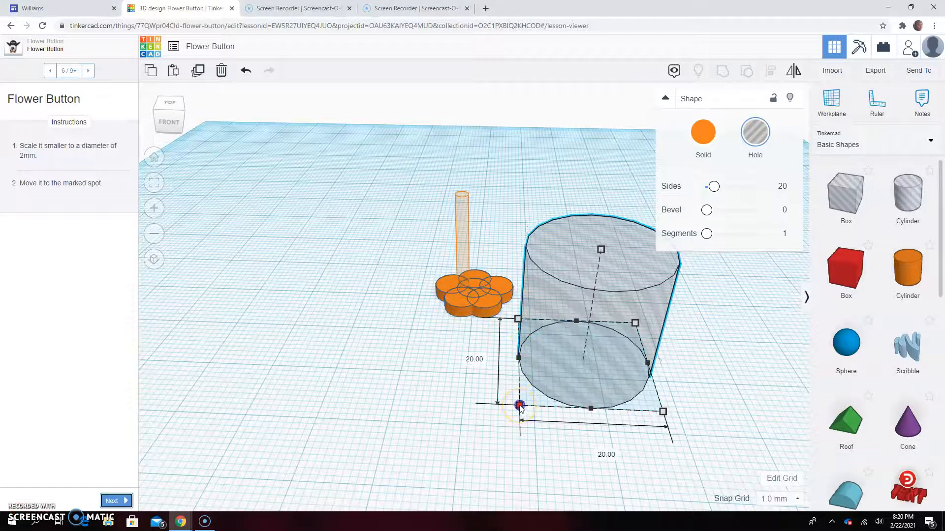
left_click(470, 358)
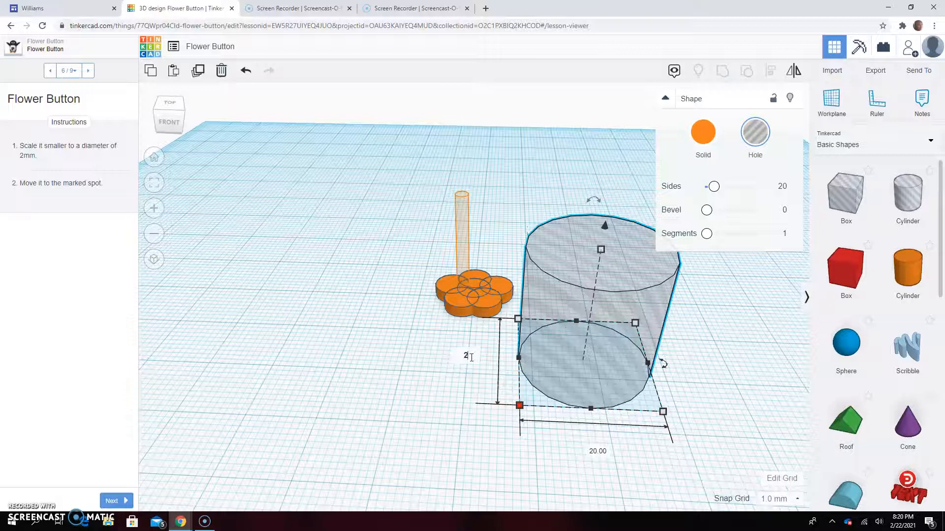
type("2")
key("Return")
left_click(586, 361)
type("2")
key("Return")
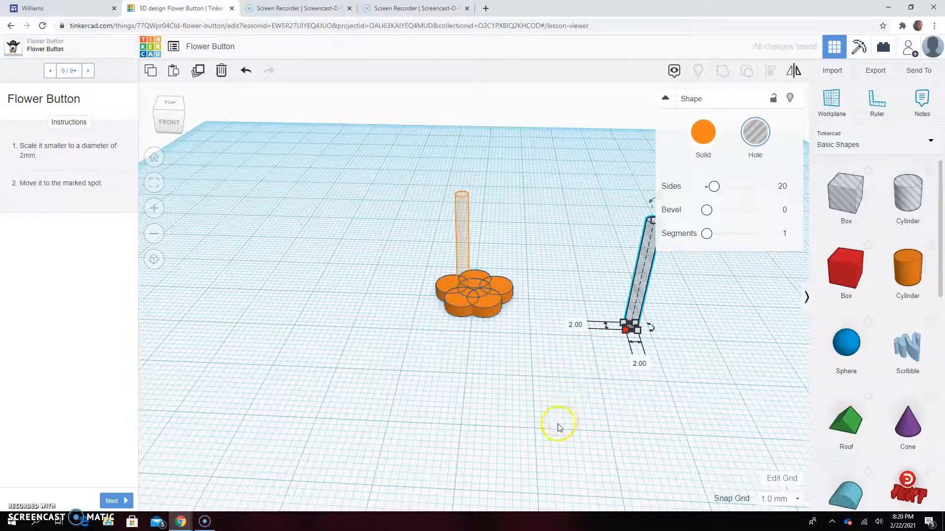
left_click(557, 425)
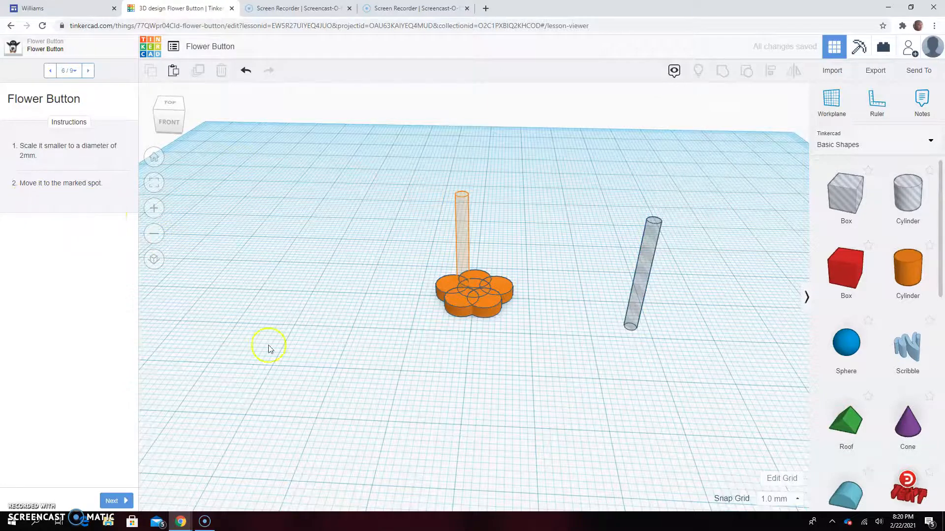
scroll(316, 376, "up", 2)
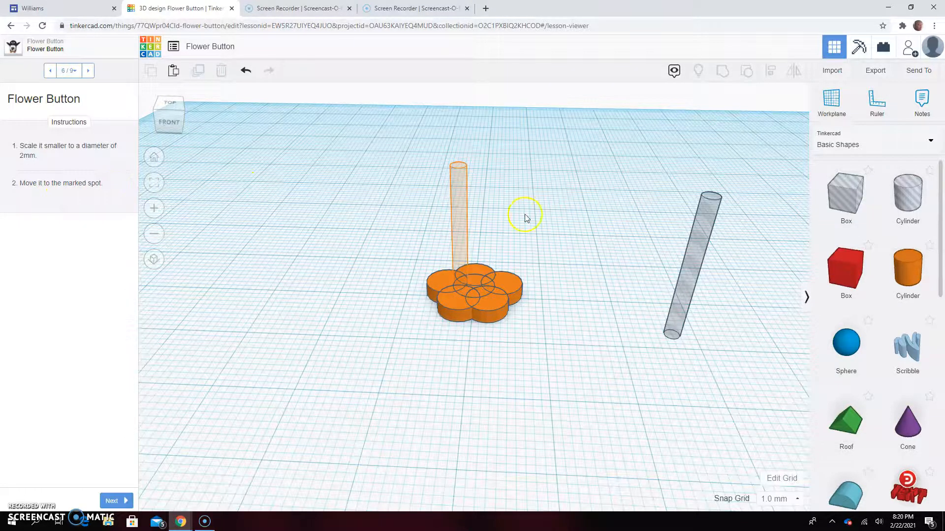
scroll(656, 348, "up", 3)
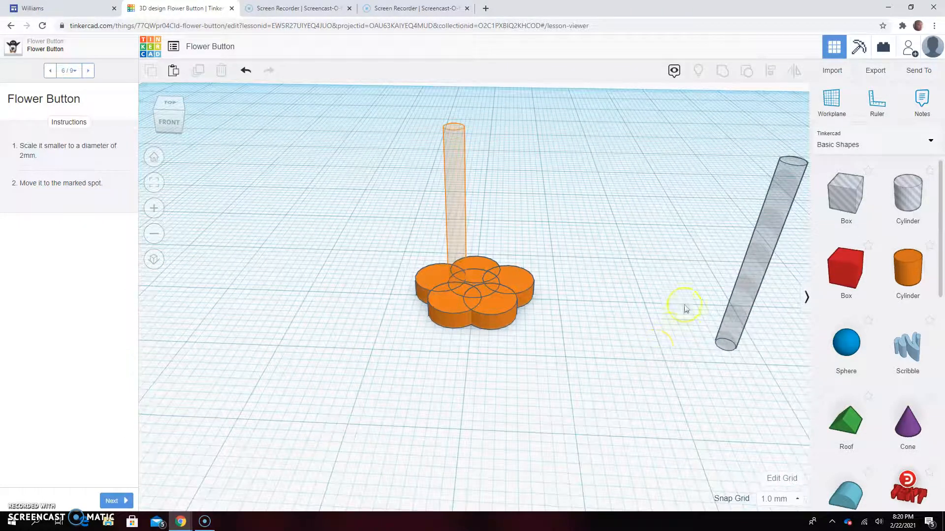
Collapse the hole cylinder's shape settings and move the cylinder onto the marked spot on the flower.
left_click(757, 249)
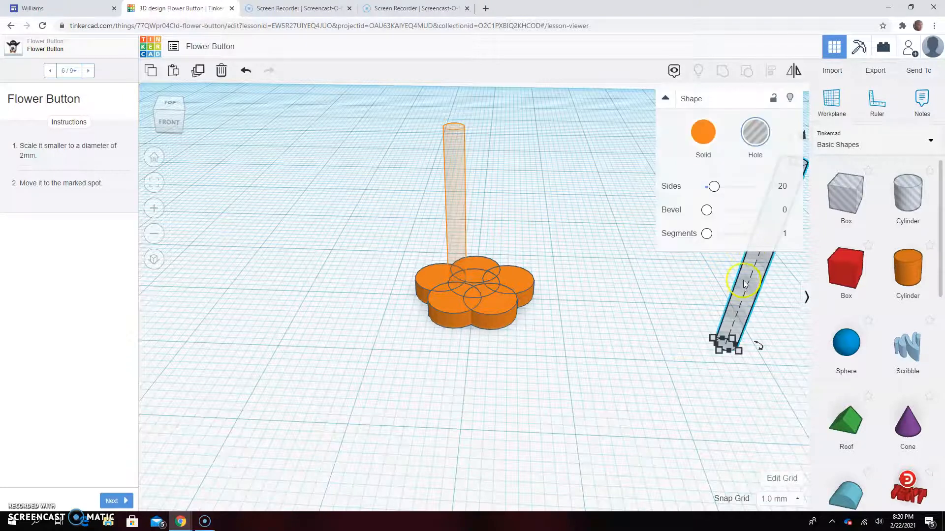
left_click(665, 99)
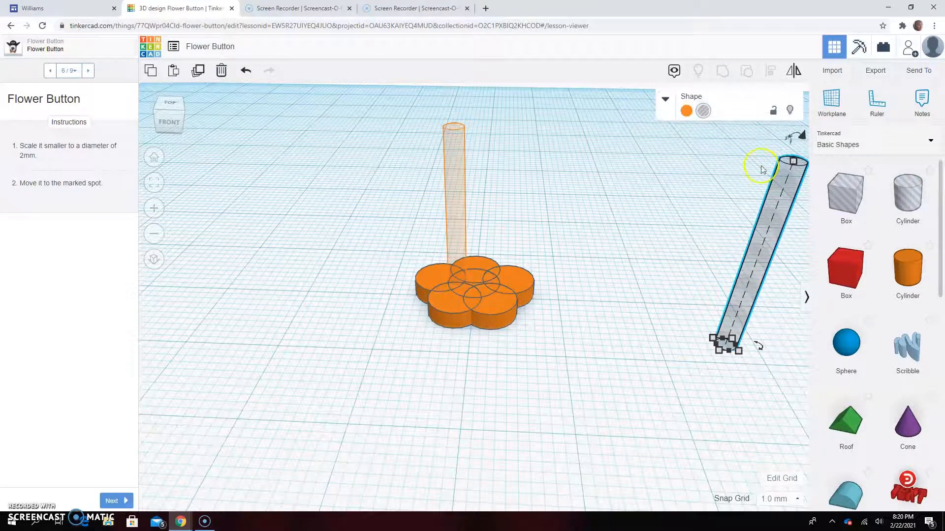
left_click_drag(777, 202, 452, 164)
scroll(268, 296, "up", 3)
scroll(268, 296, "down", 3)
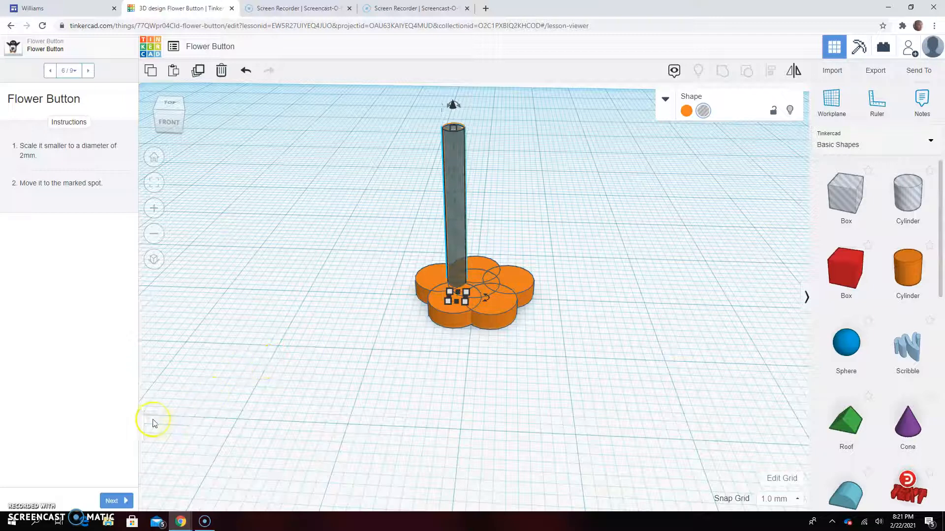
Advance the lesson to page 7 of 9, paste a copy of the hole cylinder onto the area outlined in orange and deselect it.
left_click(111, 500)
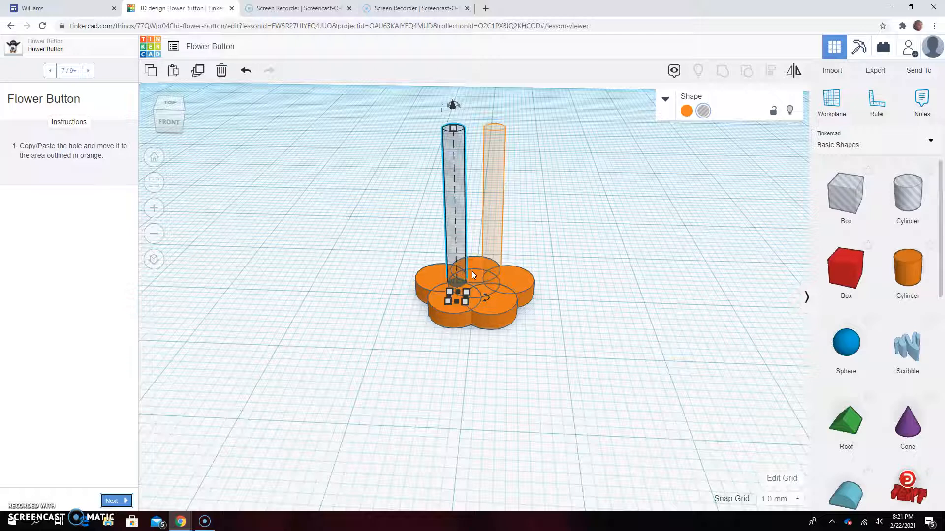
key("ctrl+v")
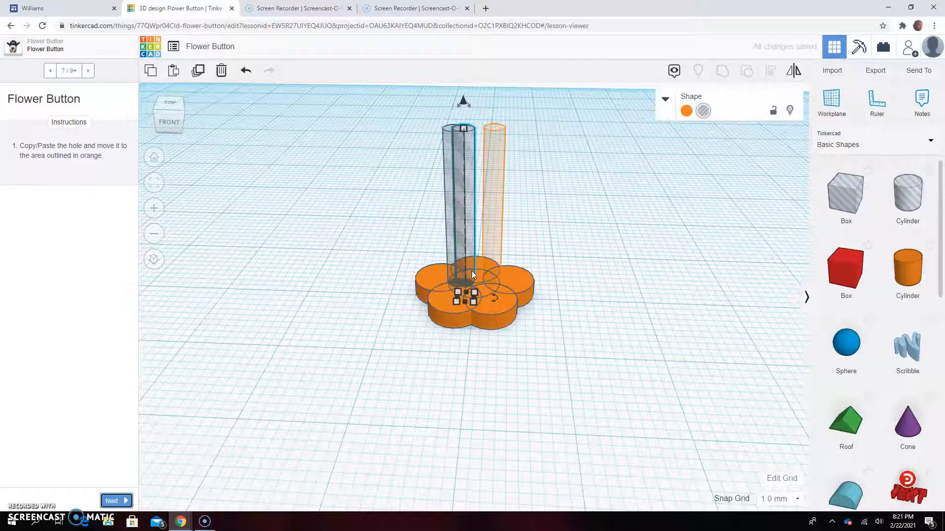
key("Right")
key("Right")
key("Right")
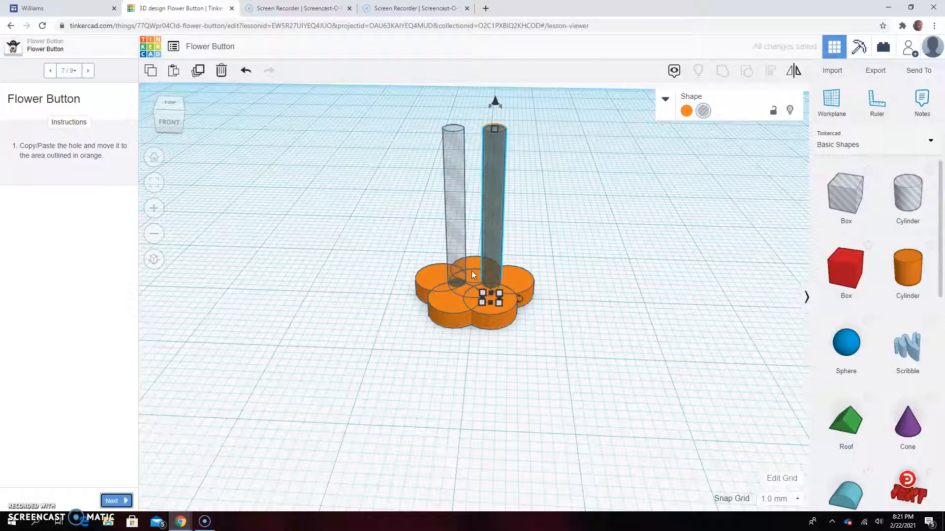
left_click(314, 306)
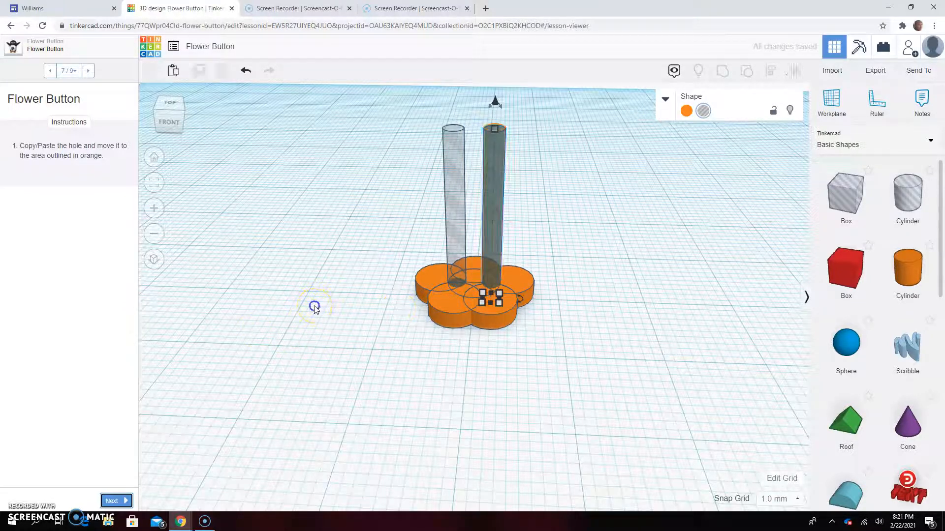
Advance the lesson to page 8 of 9, select all the petals and both hole cylinders, and group them into a single object.
left_click(113, 501)
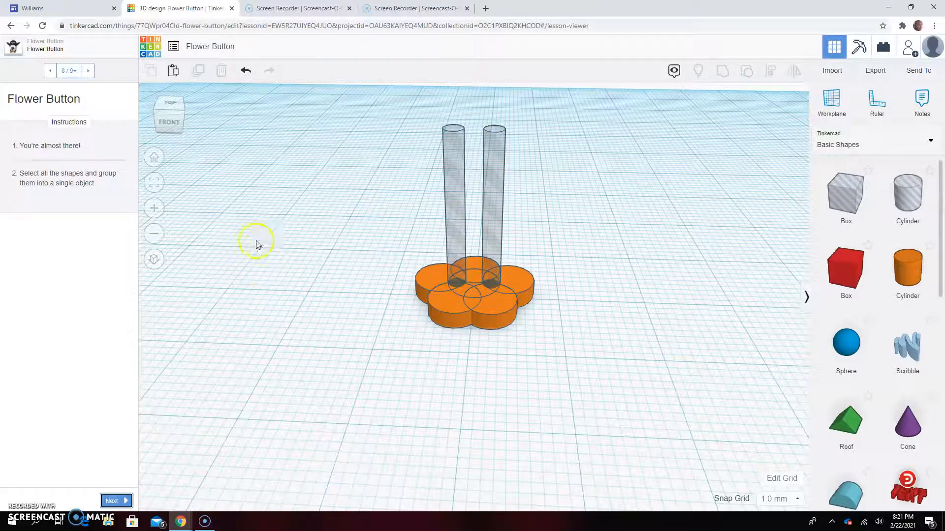
scroll(631, 278, "up", 2)
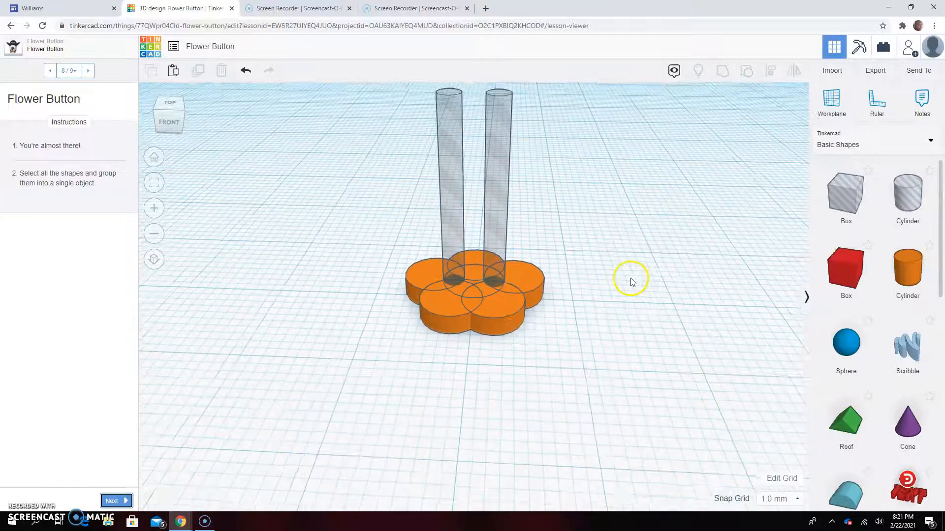
scroll(631, 279, "down", 4)
right_click_drag(654, 195, 649, 215)
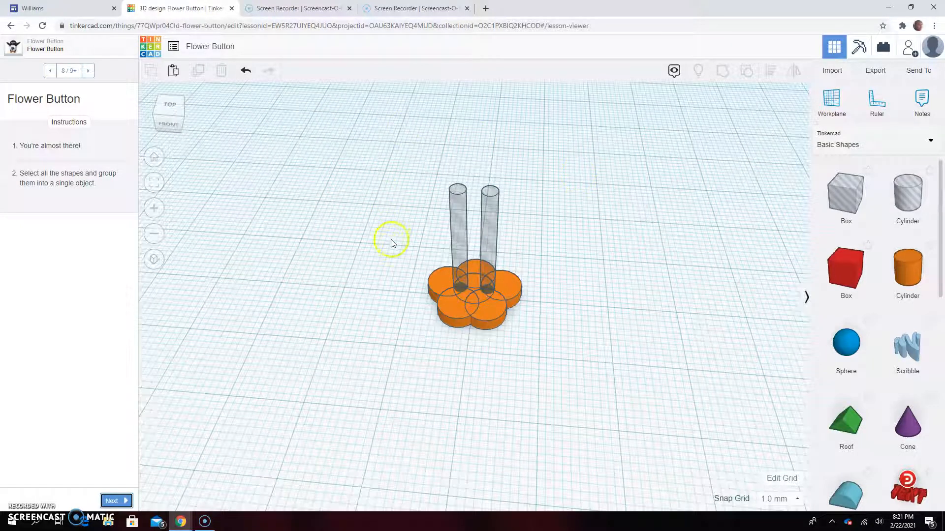
scroll(550, 255, "down", 2)
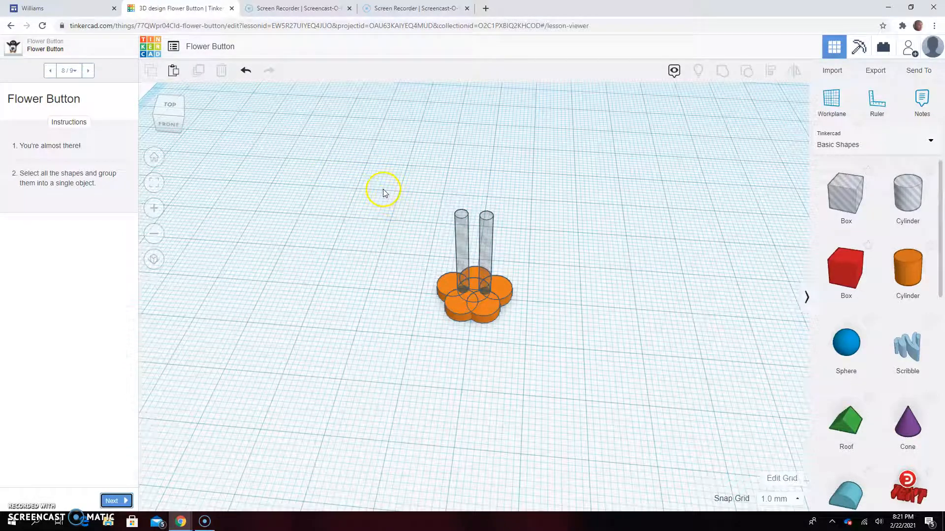
left_click_drag(384, 191, 580, 352)
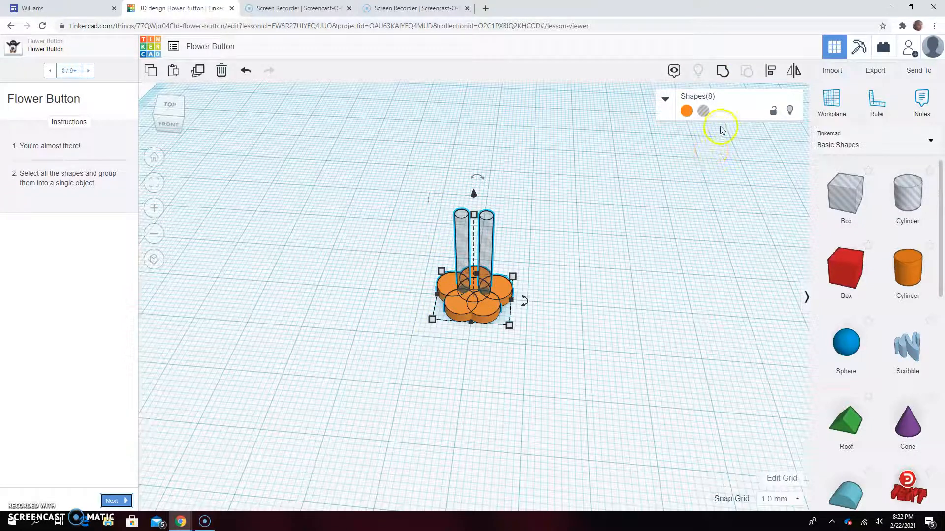
mouse_move(739, 56)
left_mouse_down()
mouse_move(723, 57)
mouse_move(709, 77)
mouse_move(732, 90)
mouse_move(737, 45)
mouse_move(722, 65)
mouse_move(738, 40)
left_mouse_up()
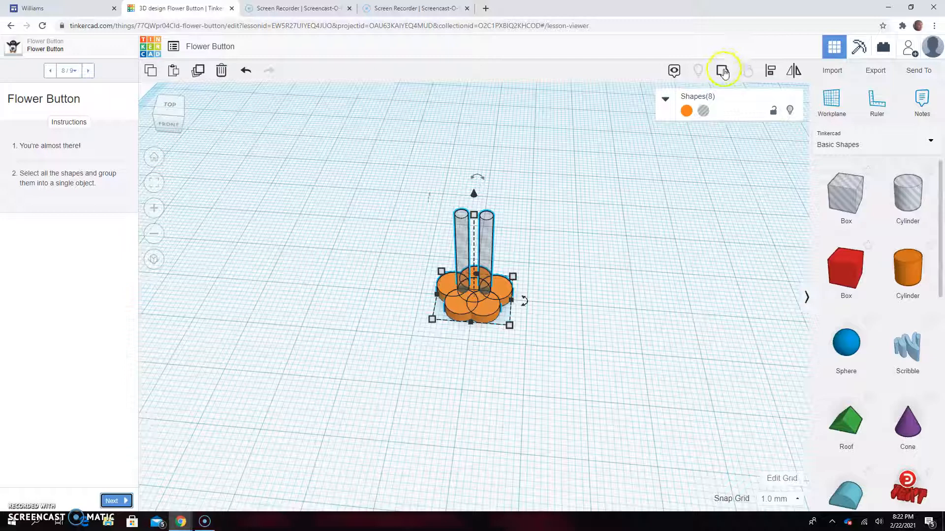
left_click(723, 73)
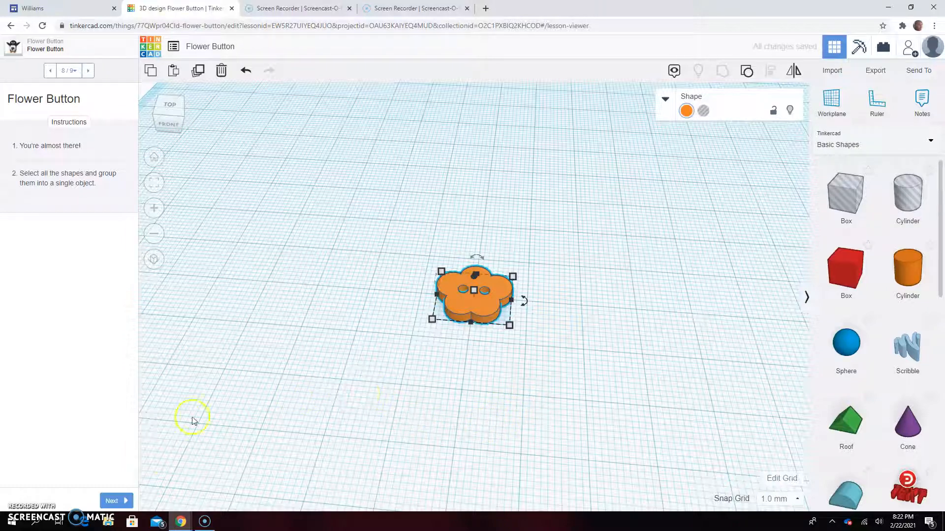
Deselect the grouped flower button and advance the lesson to page 9 of 9.
left_click(299, 313)
left_click(112, 501)
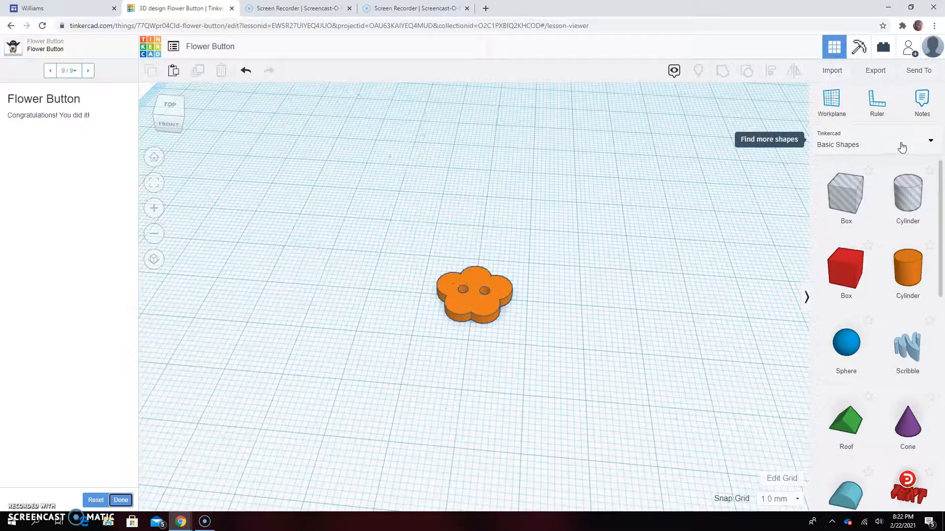
mouse_move(902, 129)
left_mouse_down()
mouse_move(827, 129)
mouse_move(814, 147)
mouse_move(934, 157)
mouse_move(941, 133)
mouse_move(875, 131)
left_mouse_up()
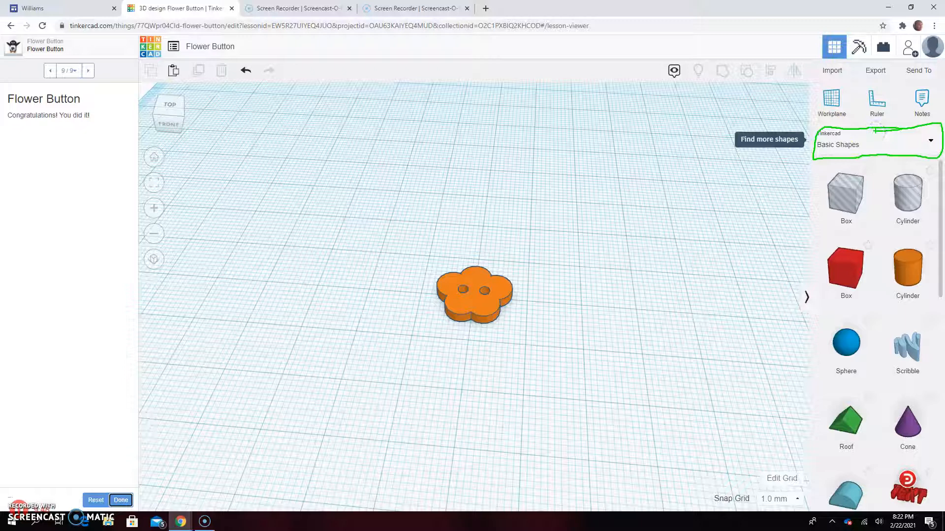
Switch the shape library to Text and numbers and place the letters K, T and W in a row behind the flower button.
left_click(930, 142)
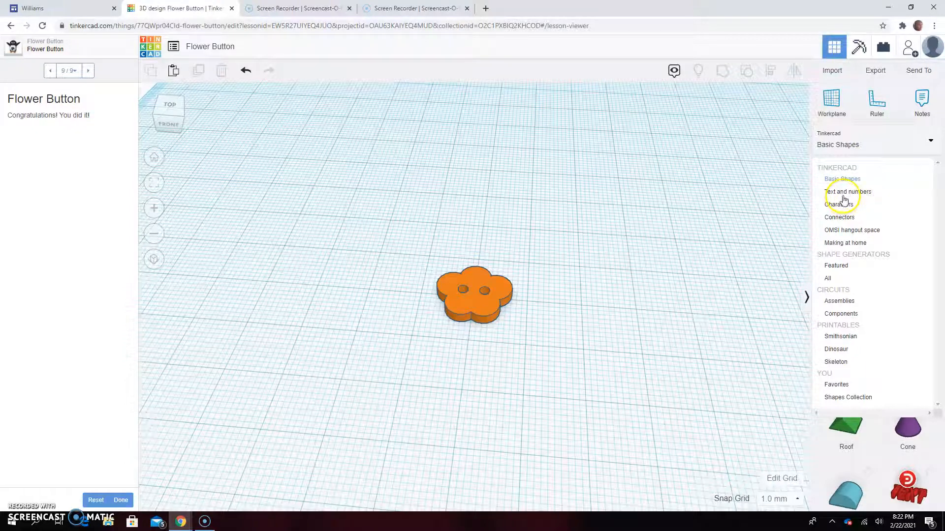
left_click(844, 193)
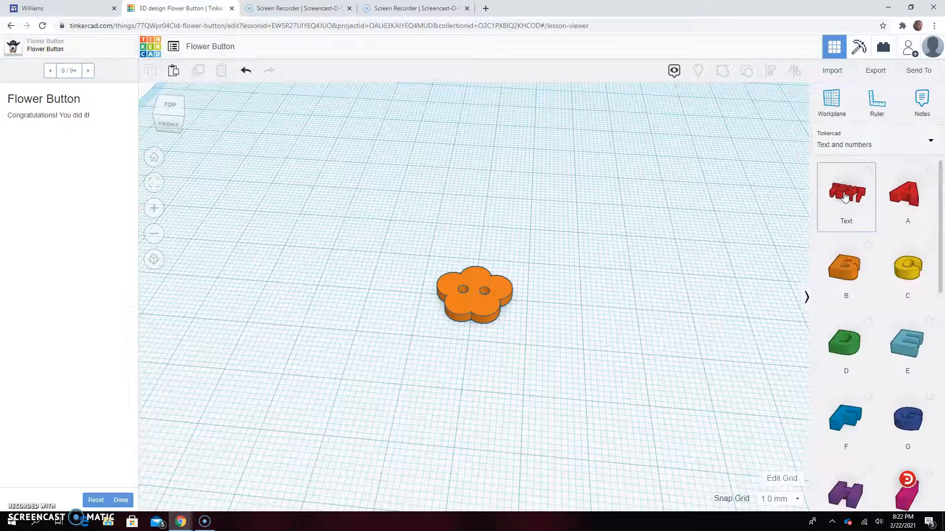
scroll(890, 350, "down", 5)
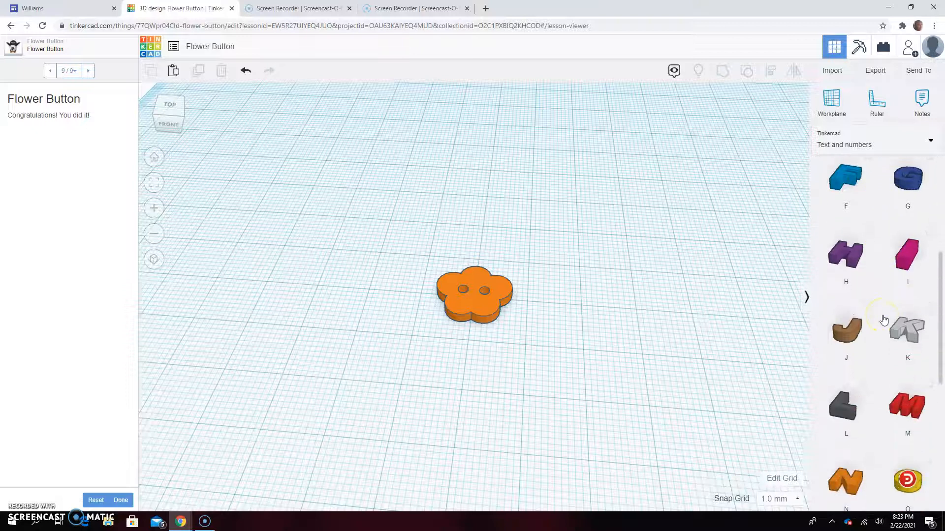
left_click_drag(903, 322, 382, 244)
scroll(907, 348, "down", 7)
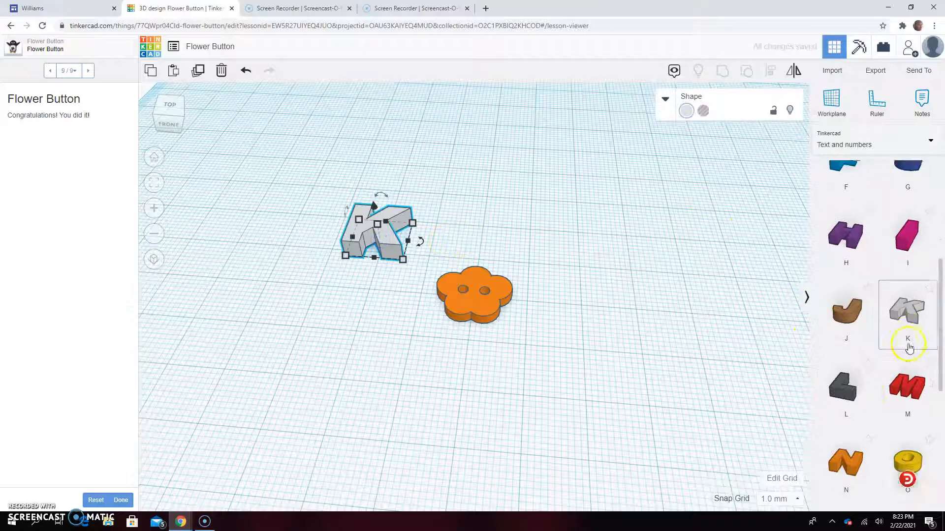
left_click_drag(849, 371, 468, 245)
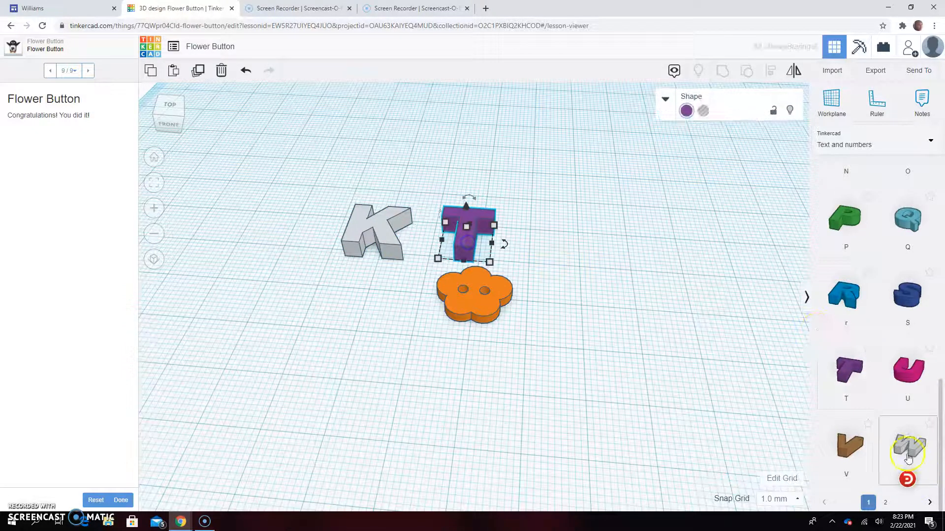
left_click_drag(908, 449, 566, 254)
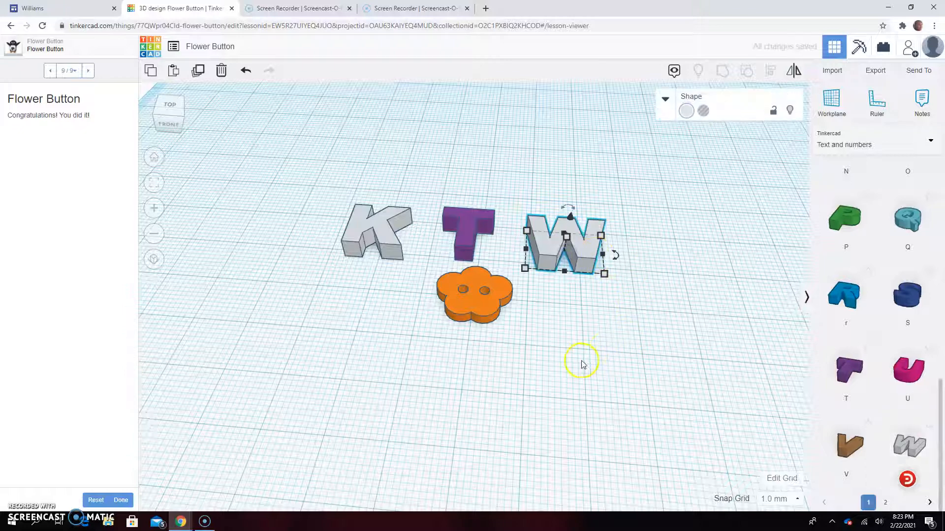
Rotate the letter K by about 90° so that it stands upright.
right_click_drag(574, 370, 394, 362)
scroll(477, 228, "up", 2)
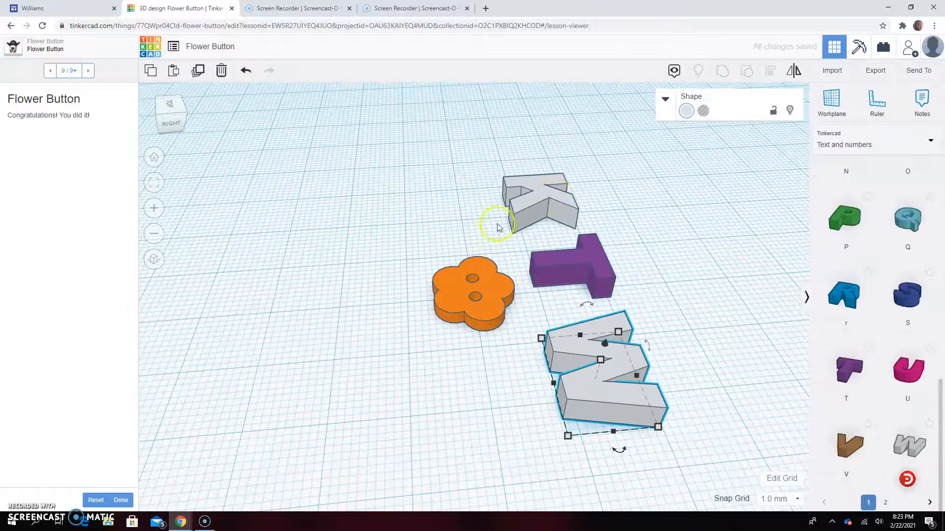
left_click(554, 195)
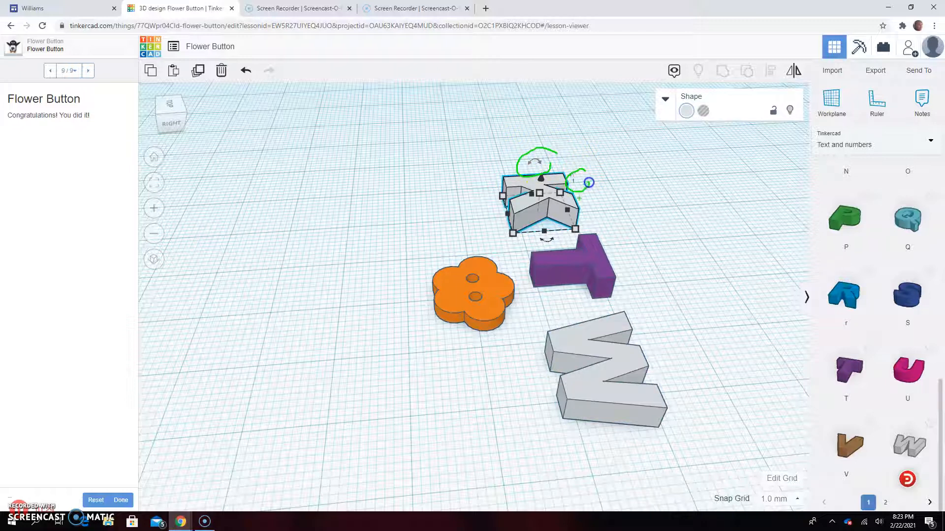
left_click_drag(558, 234, 541, 236)
key("Escape")
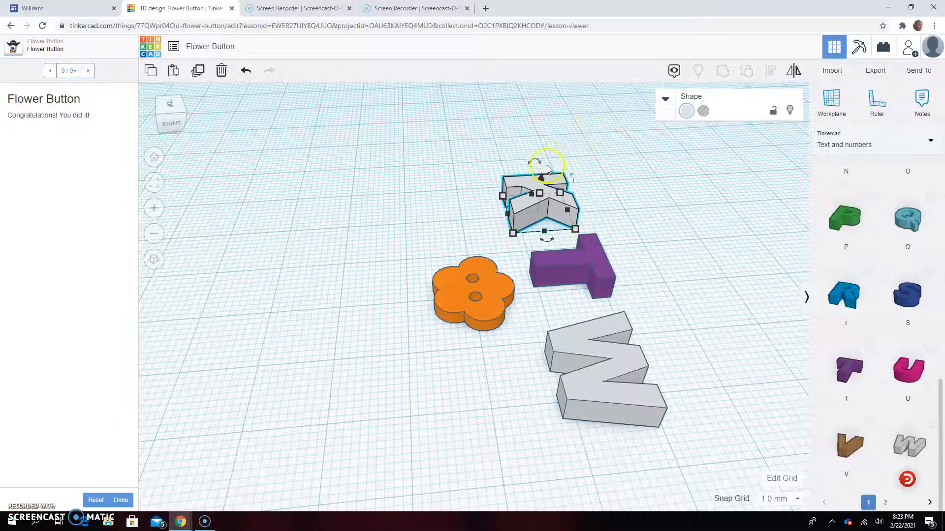
left_click_drag(545, 163, 481, 187)
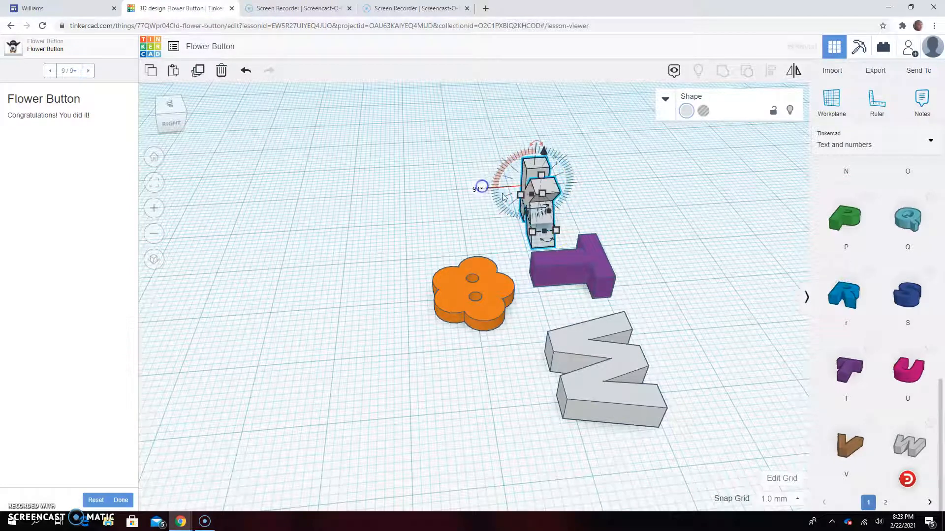
Rotate the letter T upright and the letter W by about 97°, and clear the selection.
left_click(574, 259)
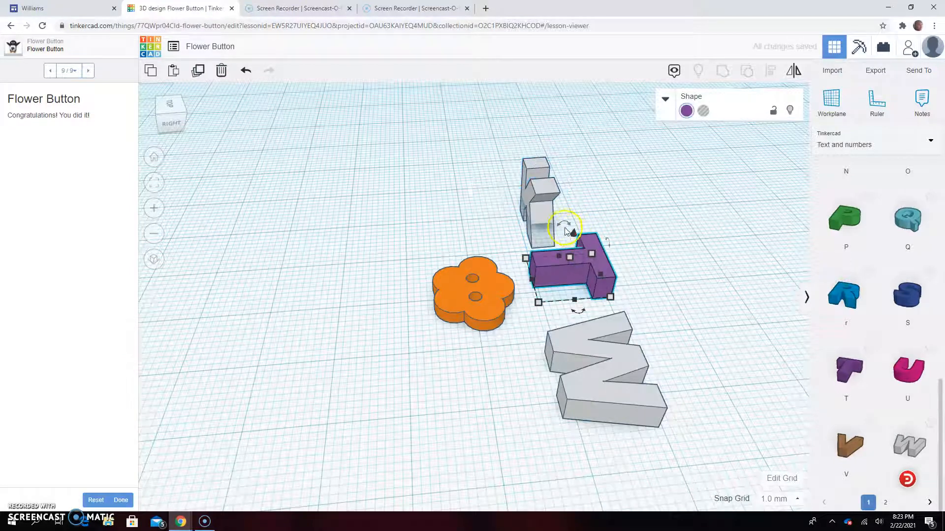
left_click_drag(565, 230, 508, 253)
left_click(600, 336)
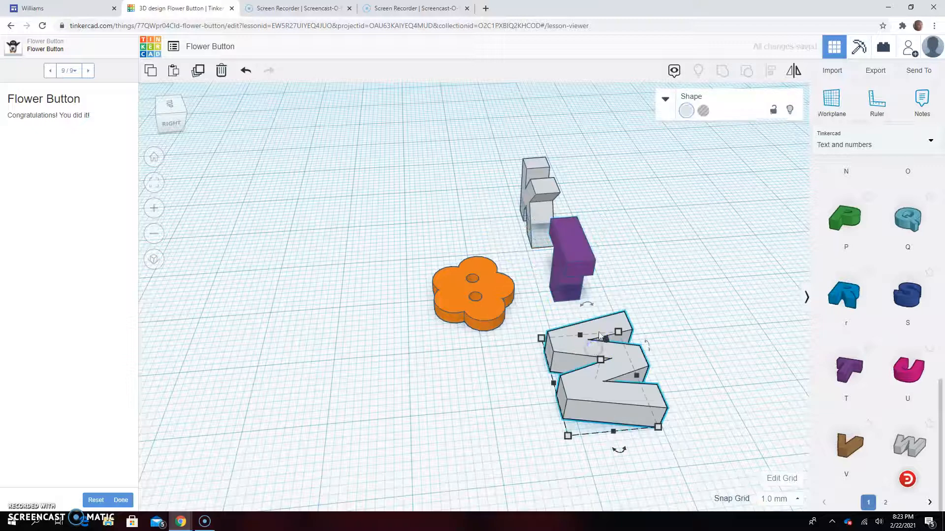
left_click_drag(588, 305, 517, 335)
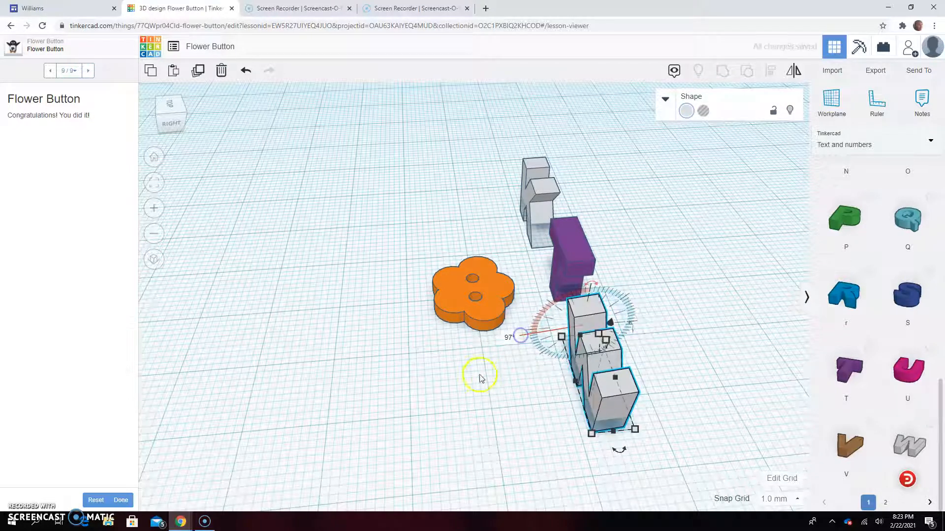
left_click(320, 395)
Raise the letters K, T and W one by one so that none of them sinks below the workplane.
right_click_drag(320, 393, 521, 359)
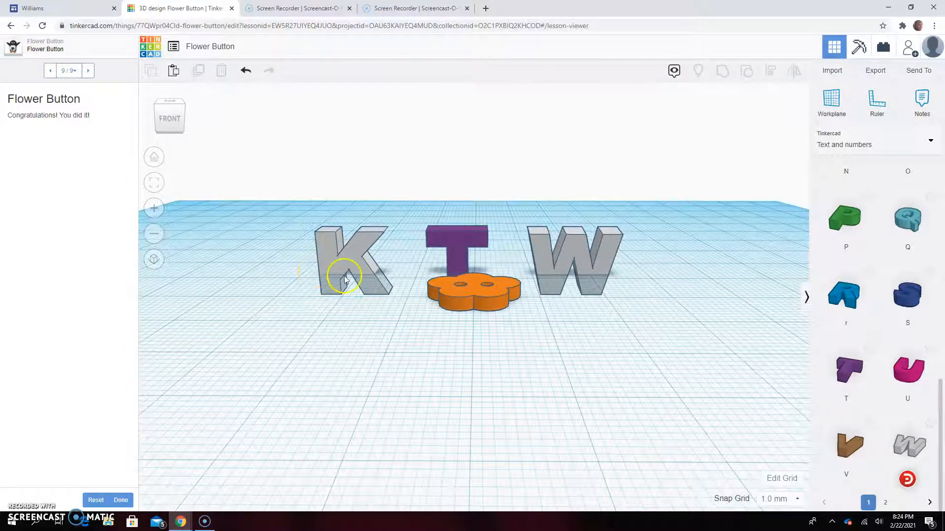
left_click(353, 243)
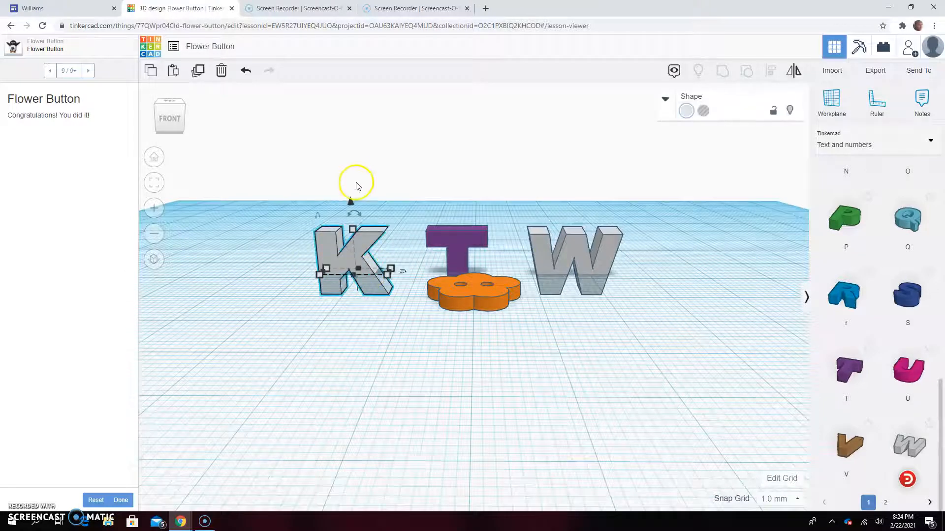
mouse_move(364, 189)
left_mouse_down()
mouse_move(361, 221)
mouse_move(373, 197)
left_mouse_up()
left_click_drag(351, 204, 352, 182)
left_click(465, 229)
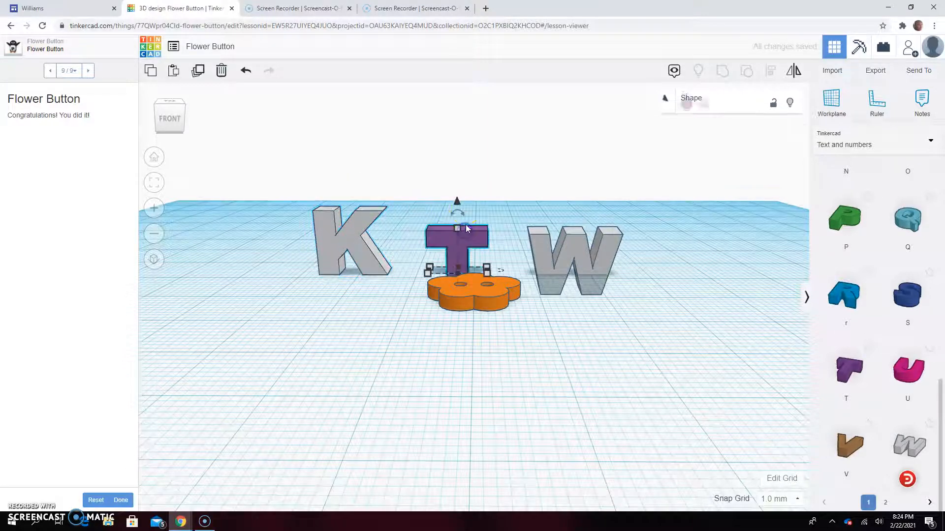
left_click_drag(458, 202, 461, 178)
left_click(573, 233)
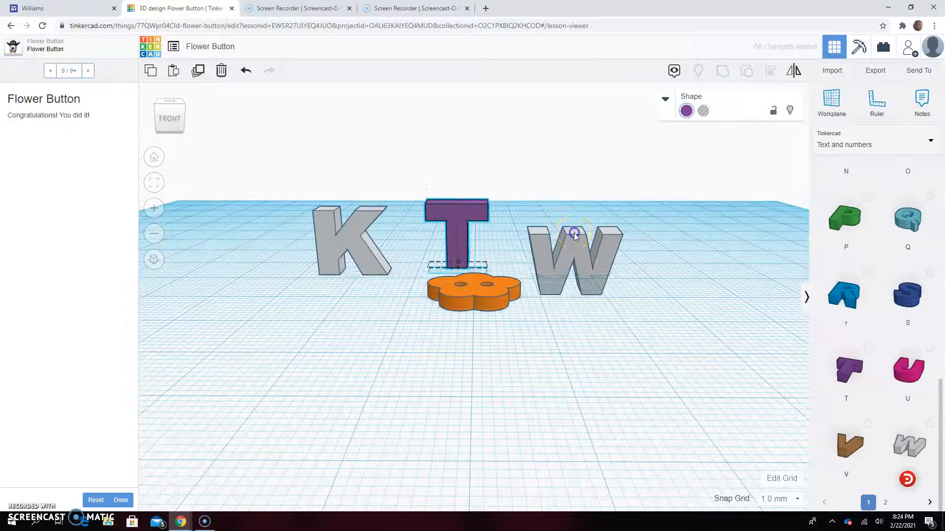
left_click_drag(574, 203, 577, 178)
right_click_drag(279, 346, 412, 361)
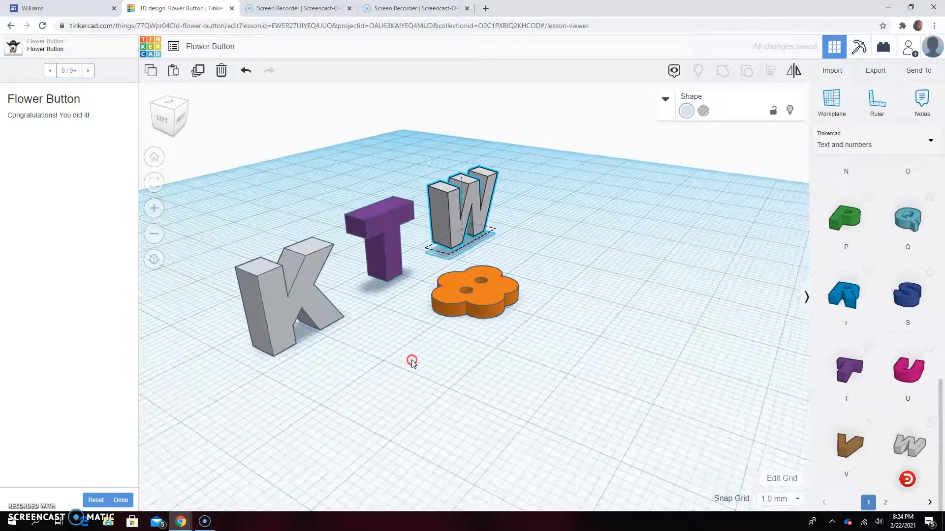